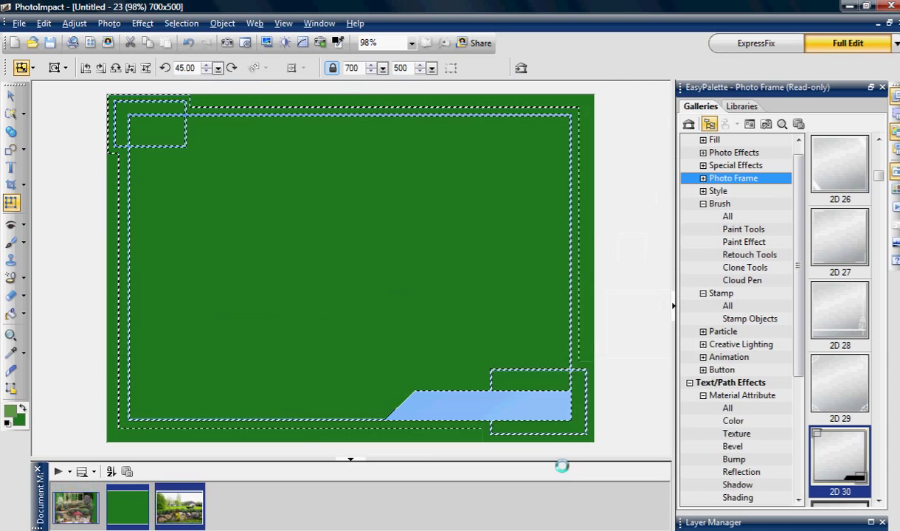
# - Select the white margin around the green frame with the magic wand and fill it with the light green foreground colour
pyautogui.click(11, 113)
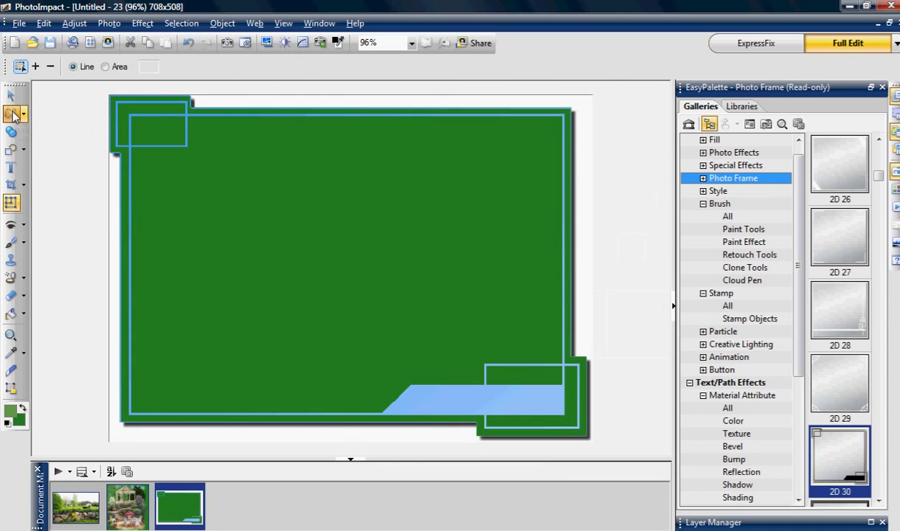
pyautogui.click(112, 236)
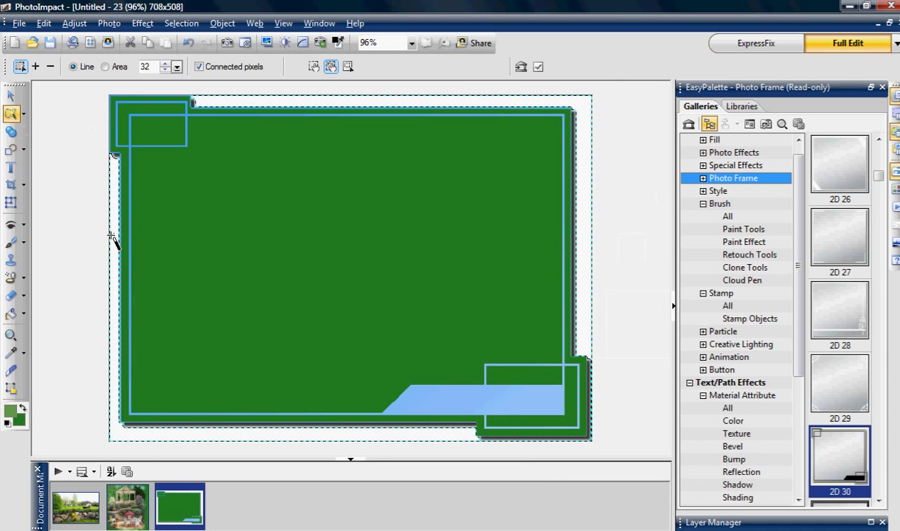
pyautogui.click(23, 313)
pyautogui.click(70, 320)
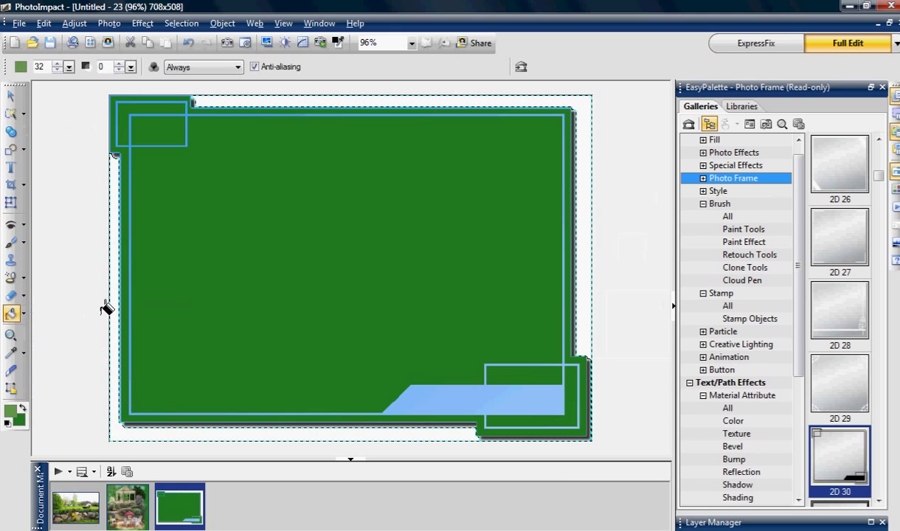
pyautogui.click(118, 297)
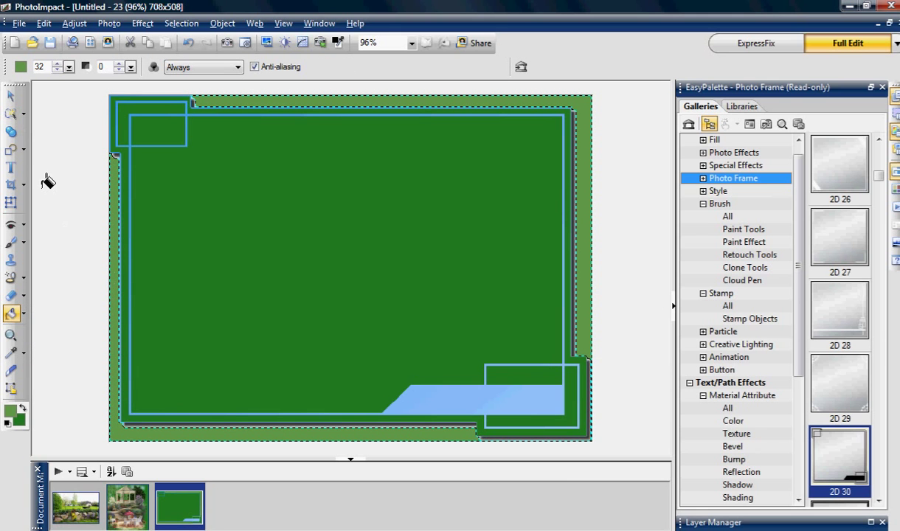
# - Clear the margin selection and draw a blue six-pointed 3D Round star outline across the frame's left half
pyautogui.click(23, 151)
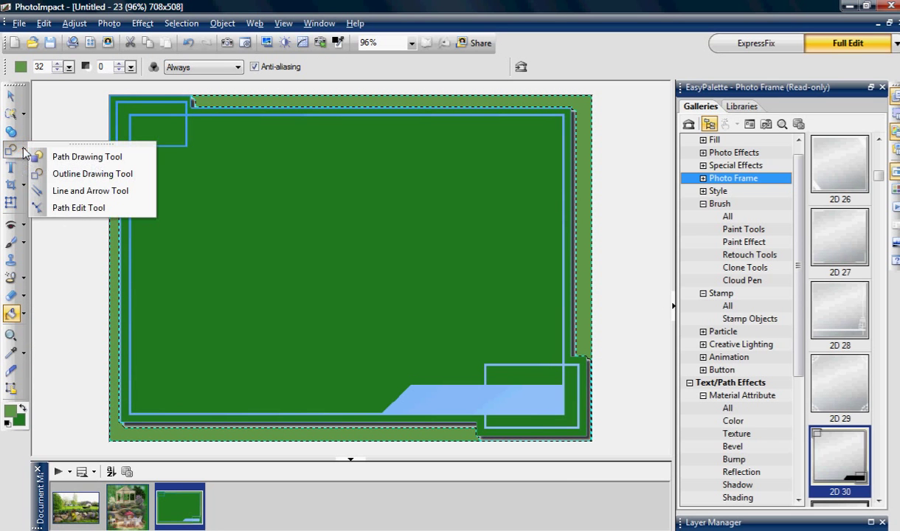
pyautogui.click(59, 174)
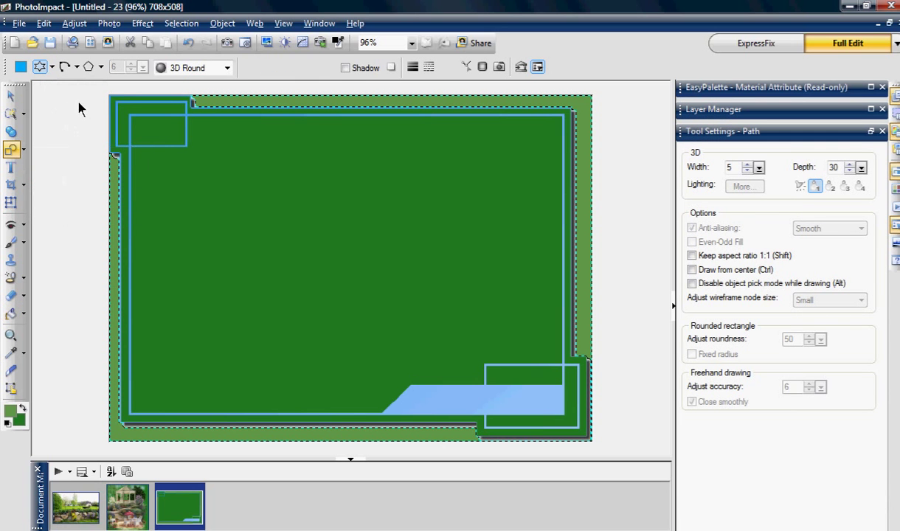
pyautogui.click(104, 155)
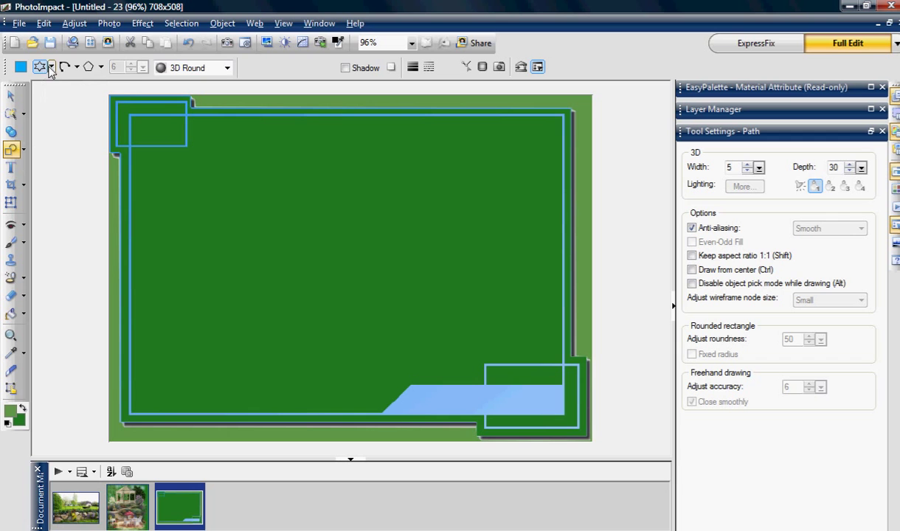
pyautogui.click(51, 68)
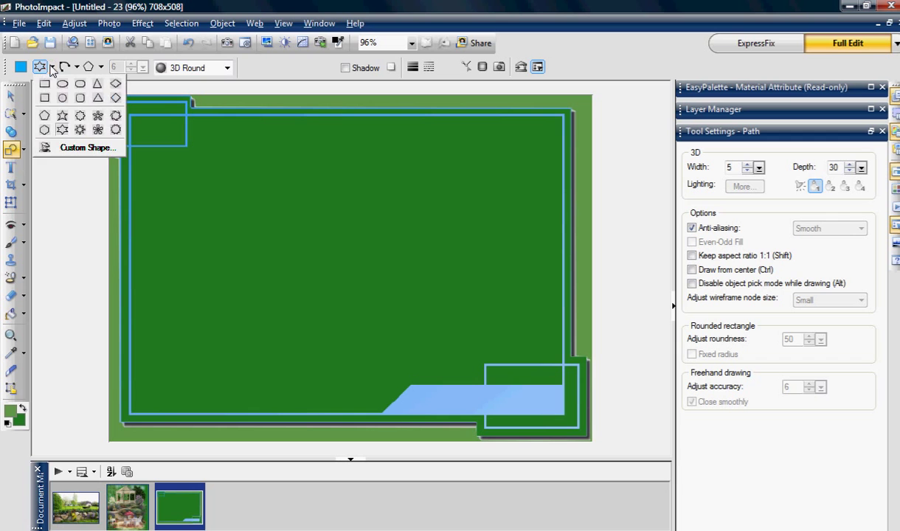
pyautogui.click(62, 131)
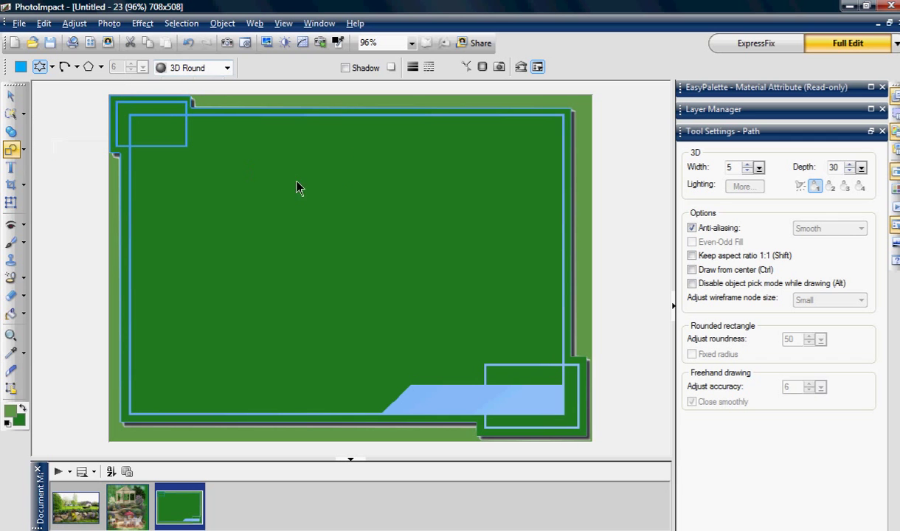
pyautogui.moveTo(357, 151); pyautogui.dragTo(130, 339)
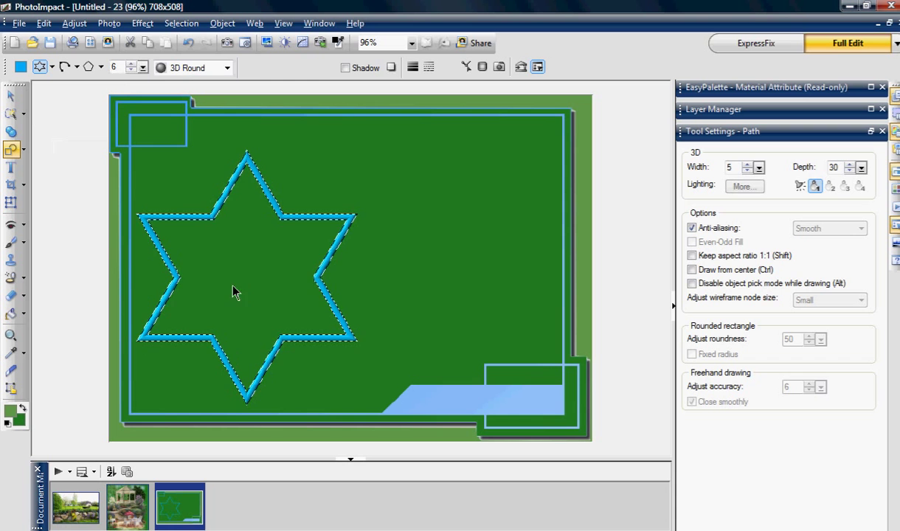
# - Enlarge the star outline to about 334 × 385 pixels and shift it slightly right, to about X 45, Y 48
pyautogui.click(12, 202)
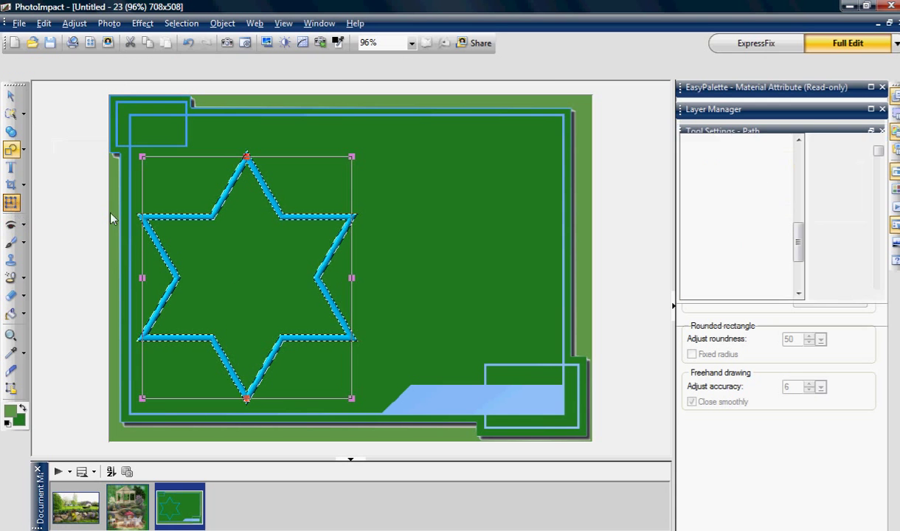
pyautogui.moveTo(352, 156); pyautogui.dragTo(369, 136)
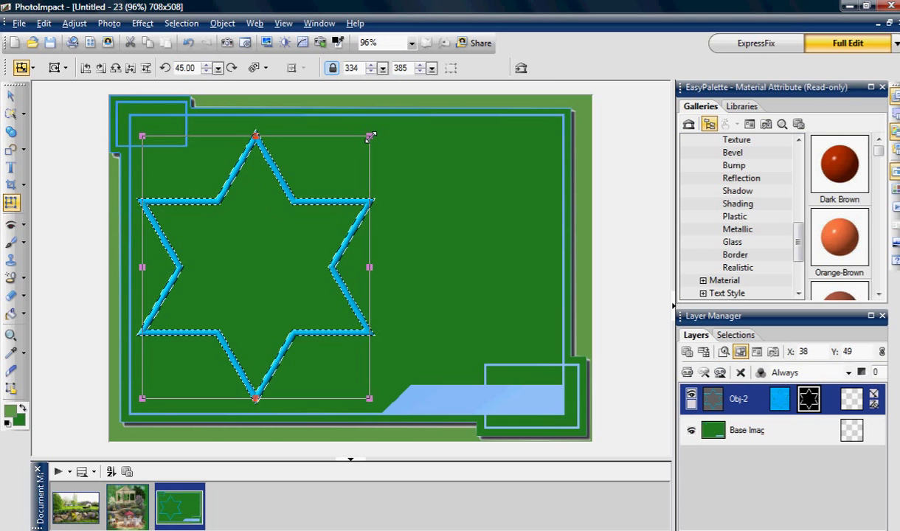
pyautogui.doubleClick(346, 203)
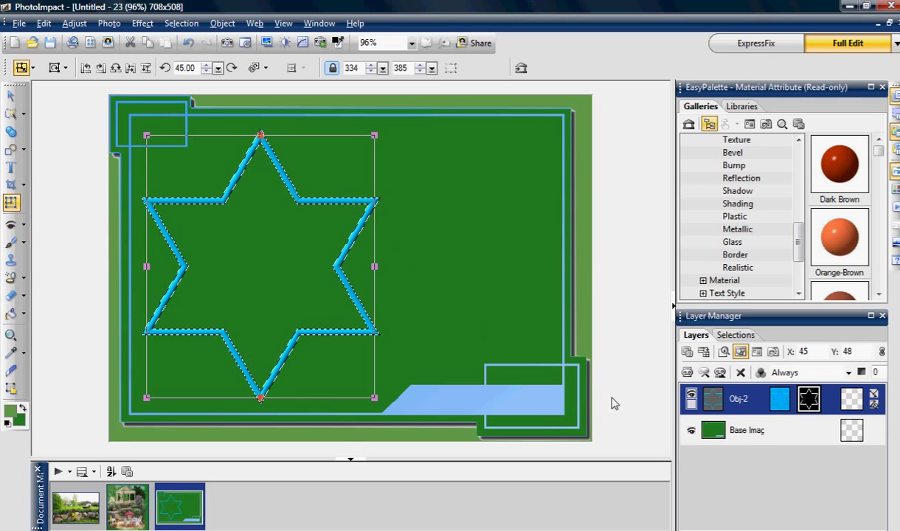
# - Select the green area inside the star on the base image with the magic wand
pyautogui.click(716, 441)
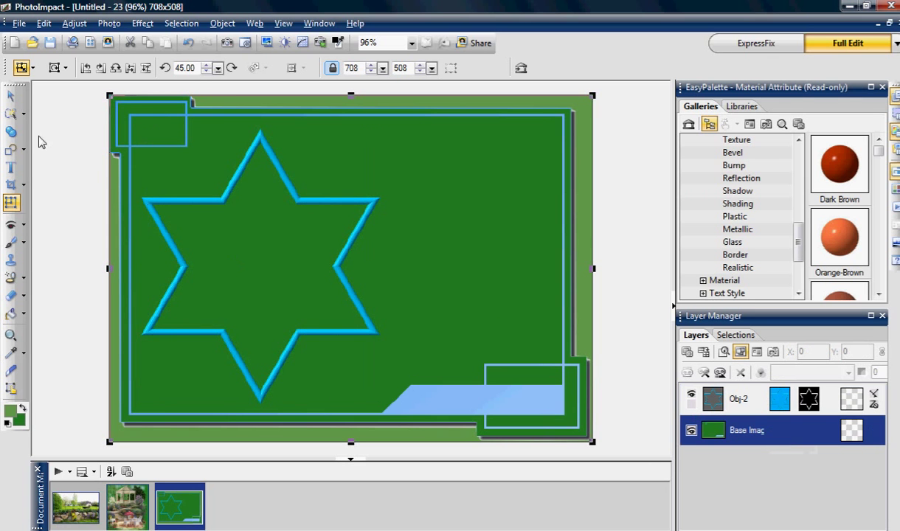
pyautogui.click(12, 113)
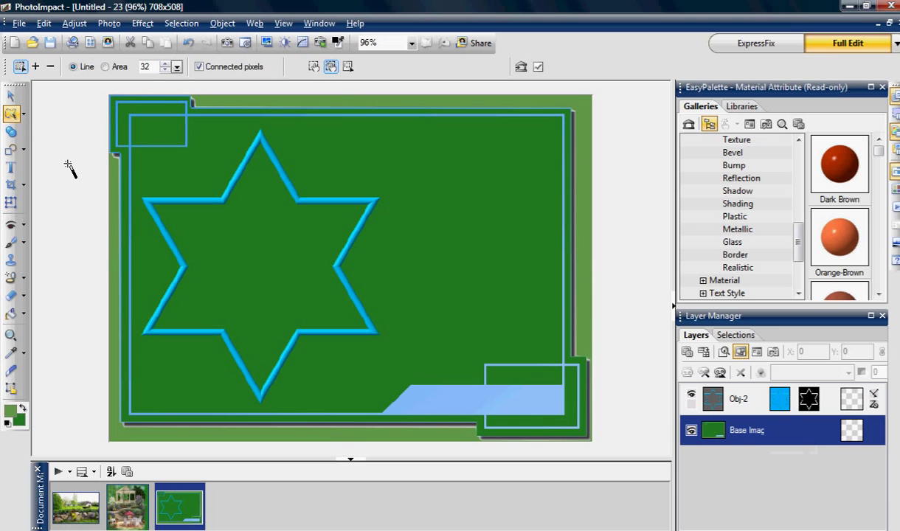
pyautogui.click(225, 270)
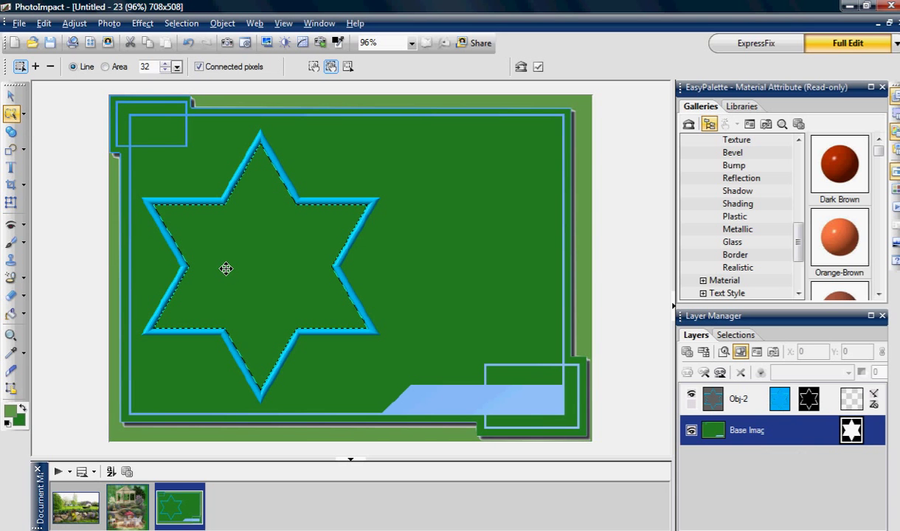
# - Copy the 218839_ogrod_kamienie garden photo and paste it into the star selection, positioned with the house and red flowers inside
pyautogui.click(76, 509)
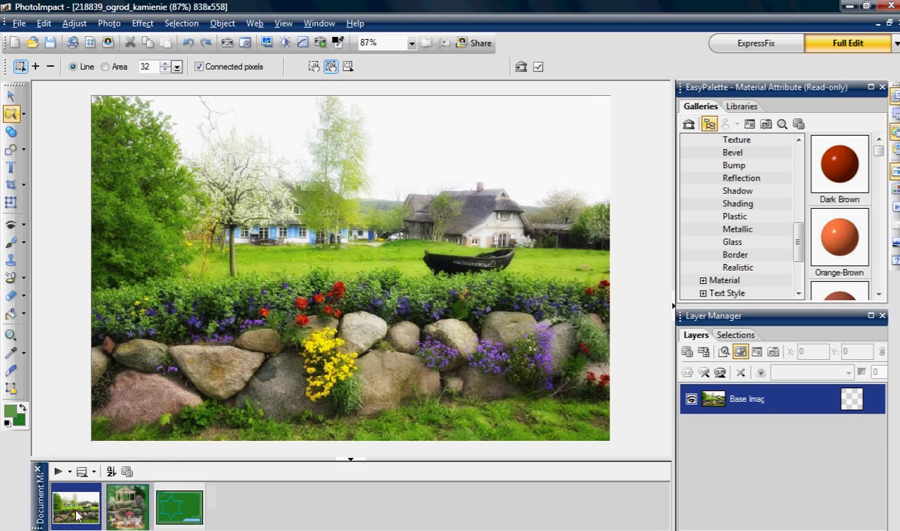
pyautogui.click(149, 44)
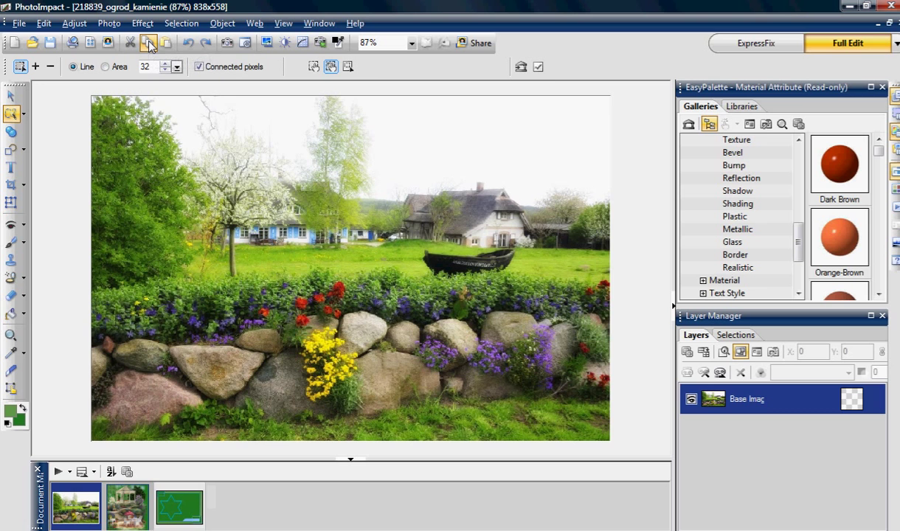
pyautogui.click(184, 503)
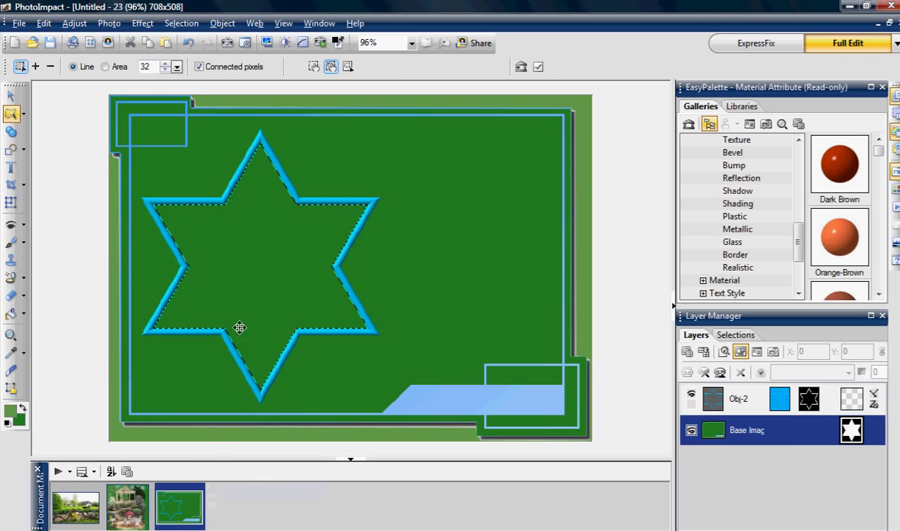
pyautogui.click(44, 25)
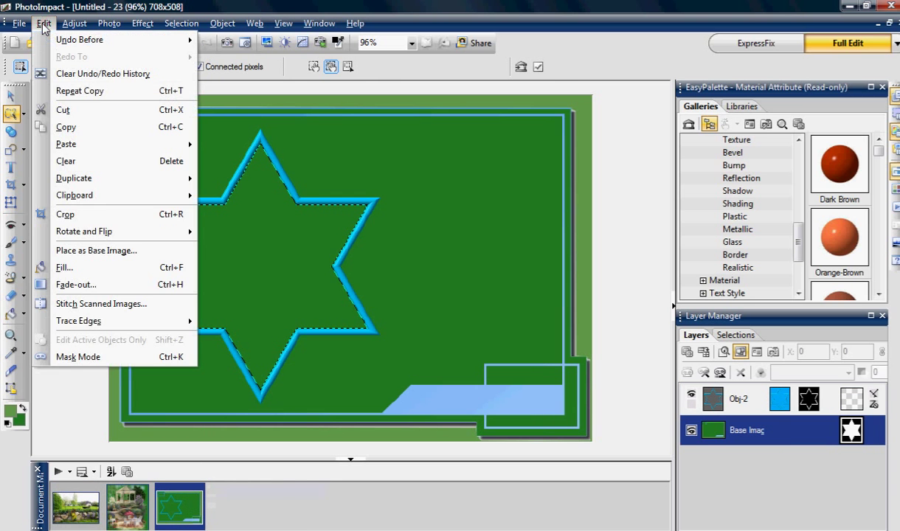
pyautogui.moveTo(77, 143)
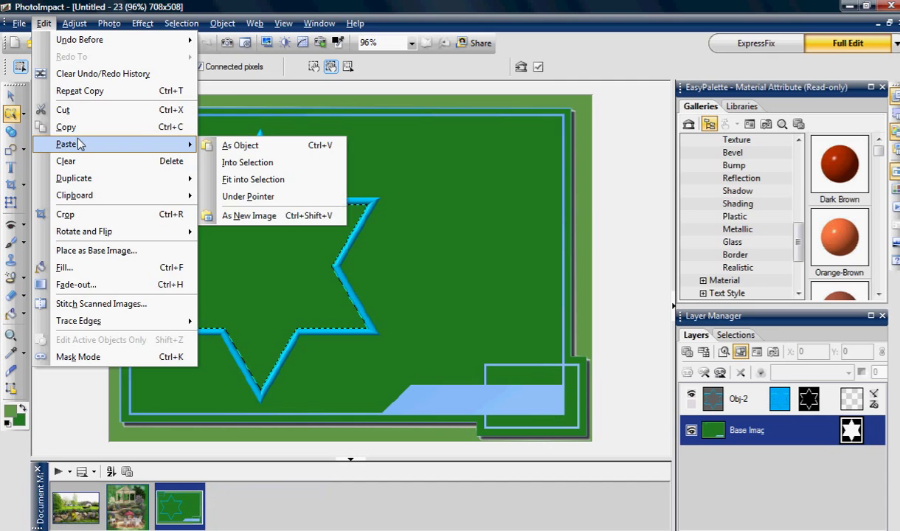
pyautogui.click(231, 164)
pyautogui.moveTo(255, 243); pyautogui.dragTo(273, 272)
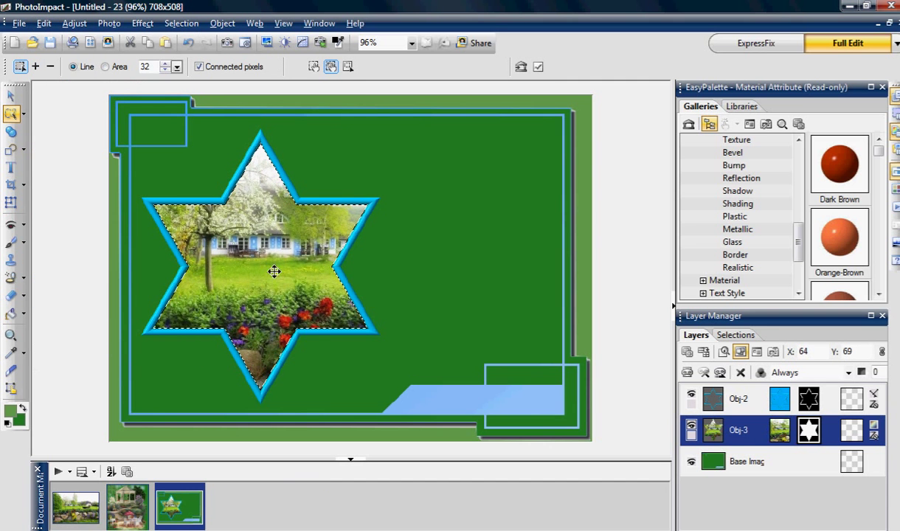
# - Merge the star outline and the pasted garden photo as a single object
pyautogui.click(753, 399)
pyautogui.rightClick(717, 378)
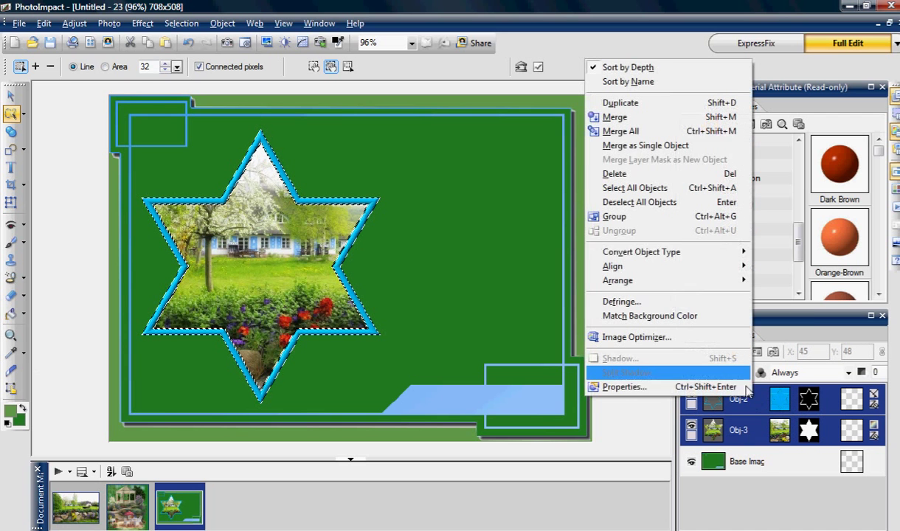
pyautogui.click(646, 148)
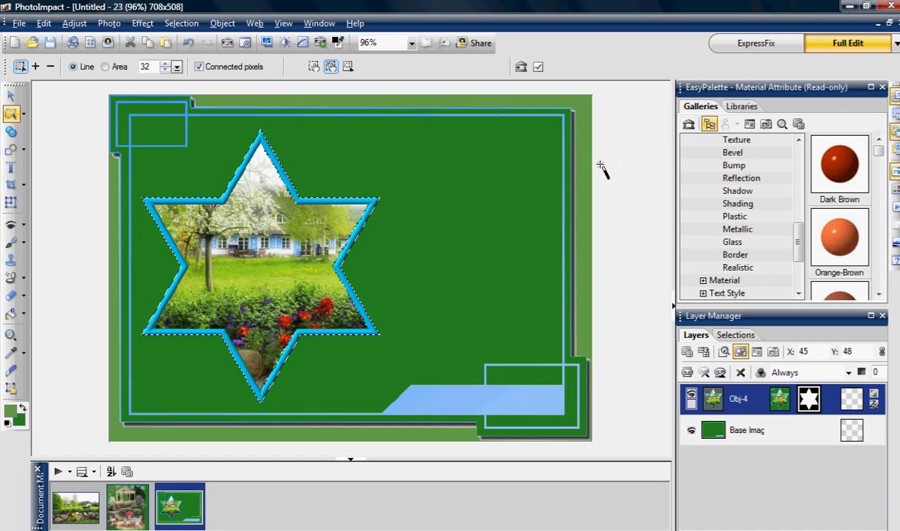
# - Draw a second, smaller blue six-pointed star outline beside the photo star and position it at about X 382, Y 32
pyautogui.click(12, 150)
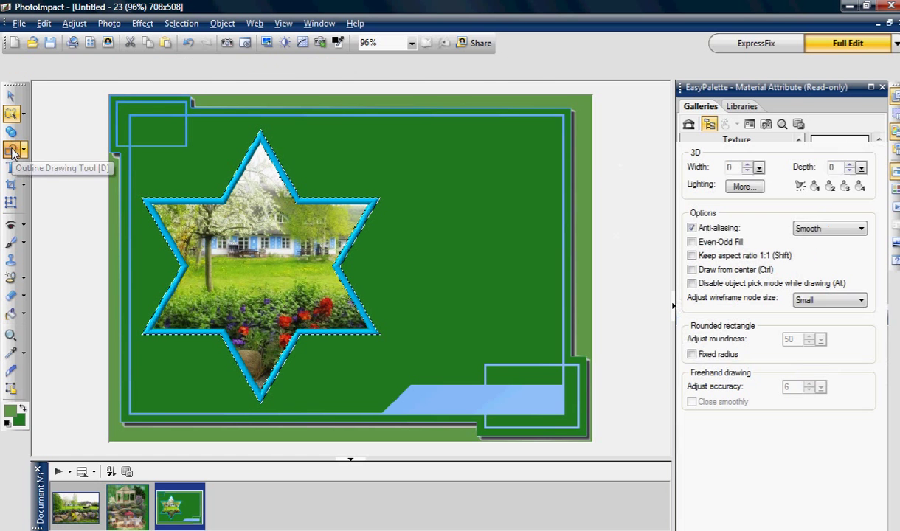
pyautogui.moveTo(533, 142); pyautogui.dragTo(330, 302)
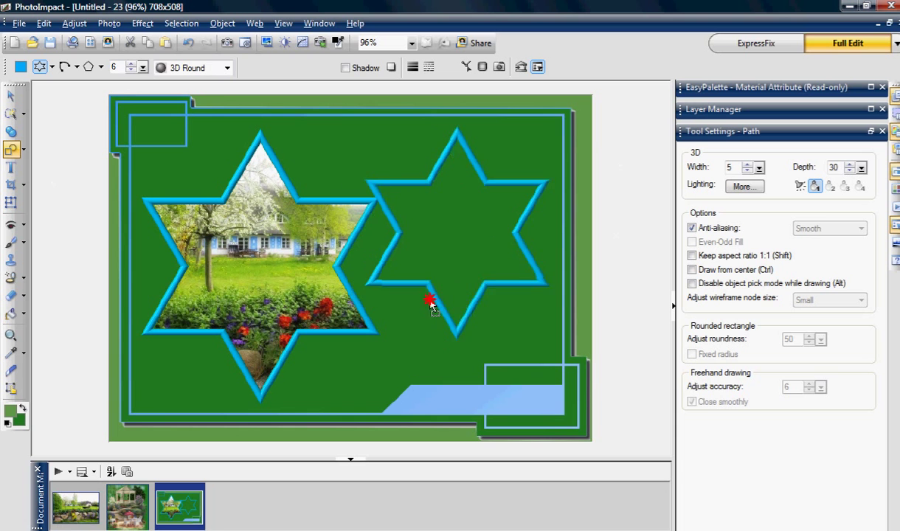
pyautogui.moveTo(430, 304)
pyautogui.mouseDown()
pyautogui.moveTo(448, 292)
pyautogui.moveTo(438, 286)
pyautogui.moveTo(442, 293)
pyautogui.mouseUp()
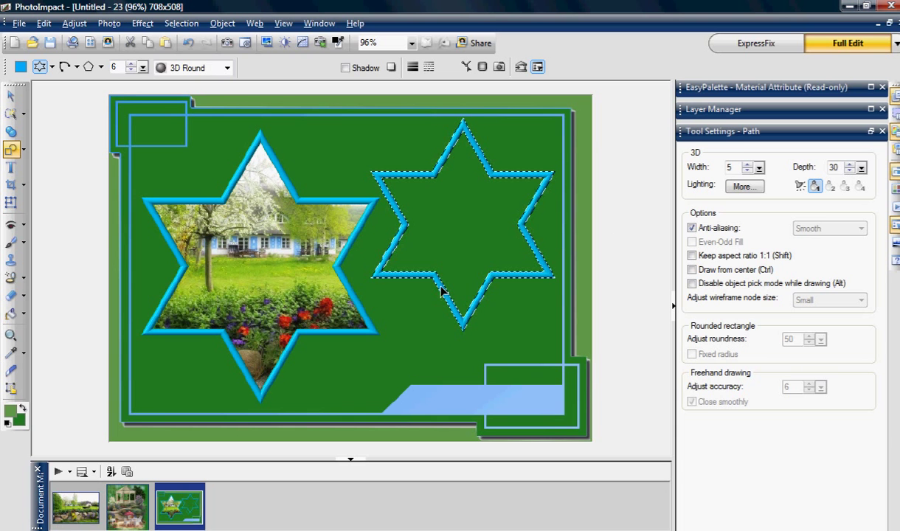
# - Select the green area inside the second star on the base image with the magic wand
pyautogui.click(830, 109)
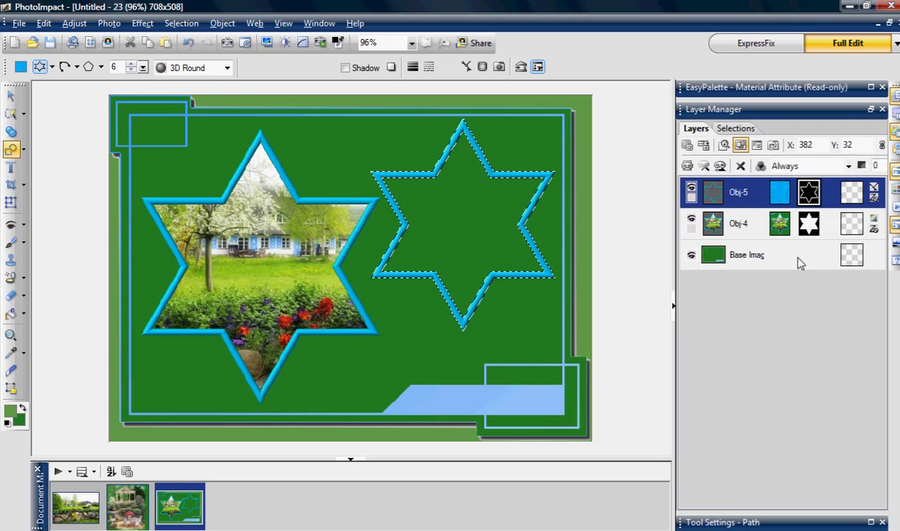
pyautogui.click(794, 268)
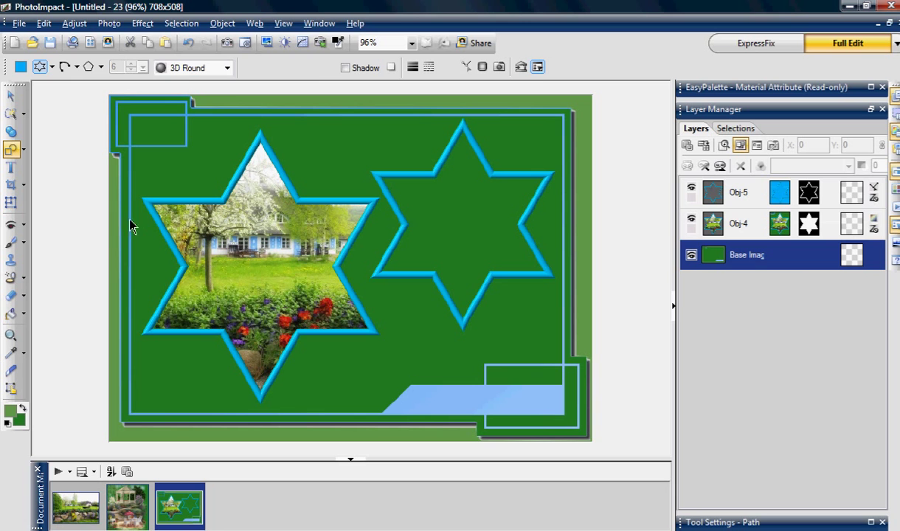
pyautogui.click(11, 112)
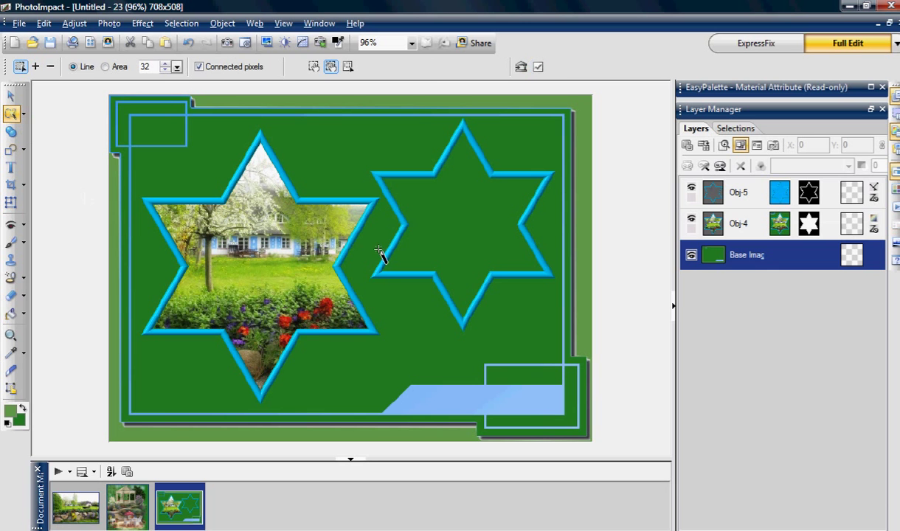
pyautogui.click(456, 247)
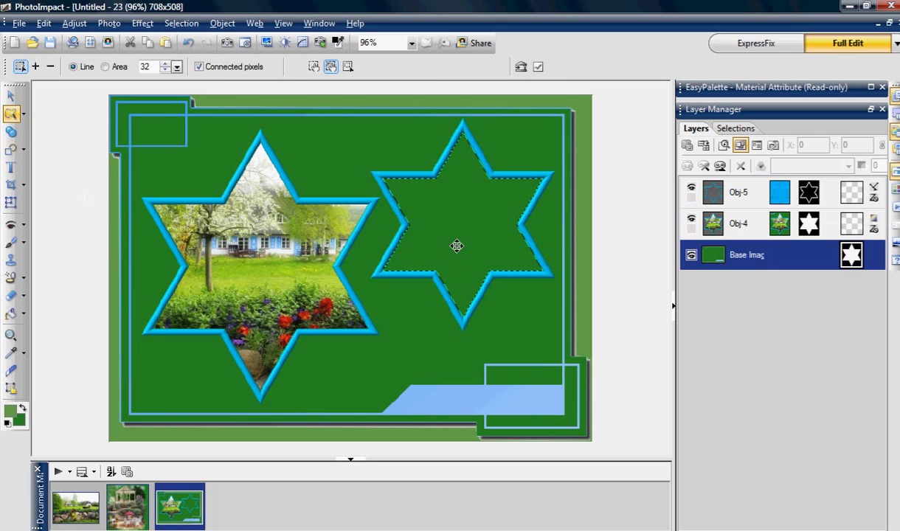
# - Copy the piekneobrazy3 gazebo picture and paste it into the second star's selection, positioned with the gazebo and flowers inside
pyautogui.click(127, 516)
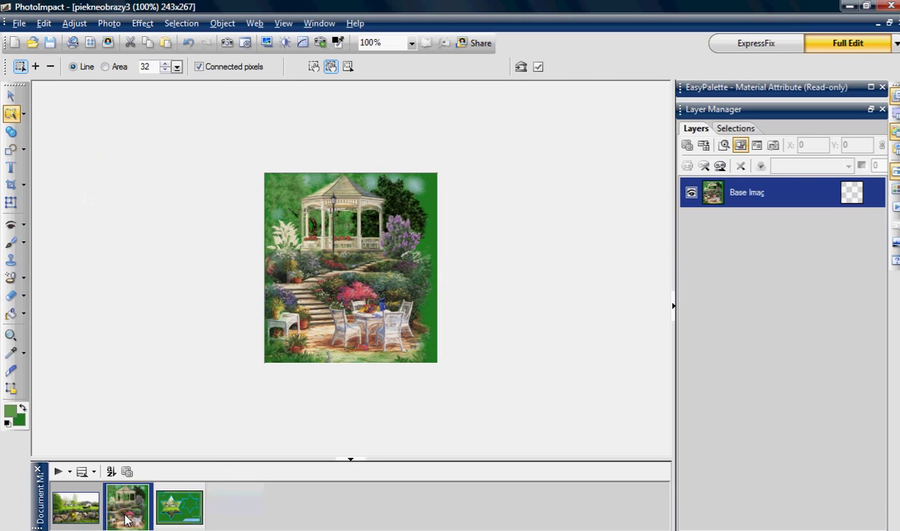
pyautogui.click(150, 46)
pyautogui.click(180, 503)
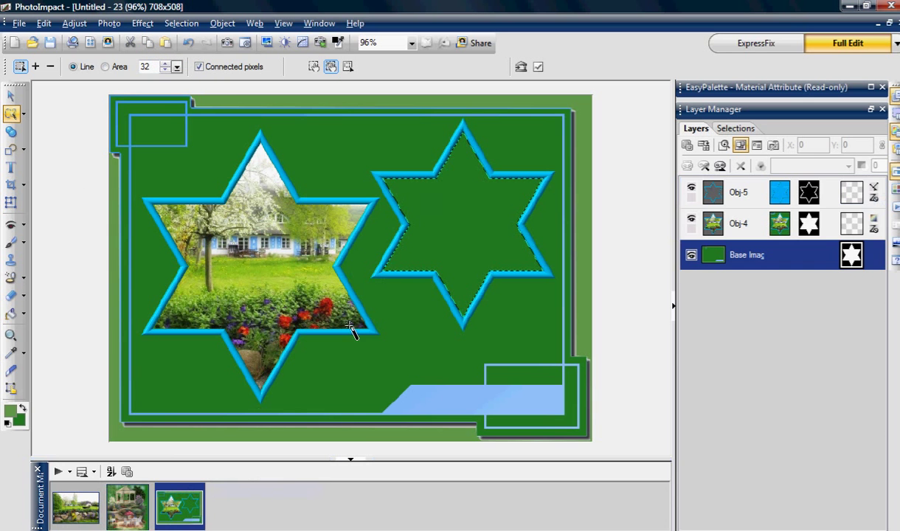
pyautogui.click(44, 25)
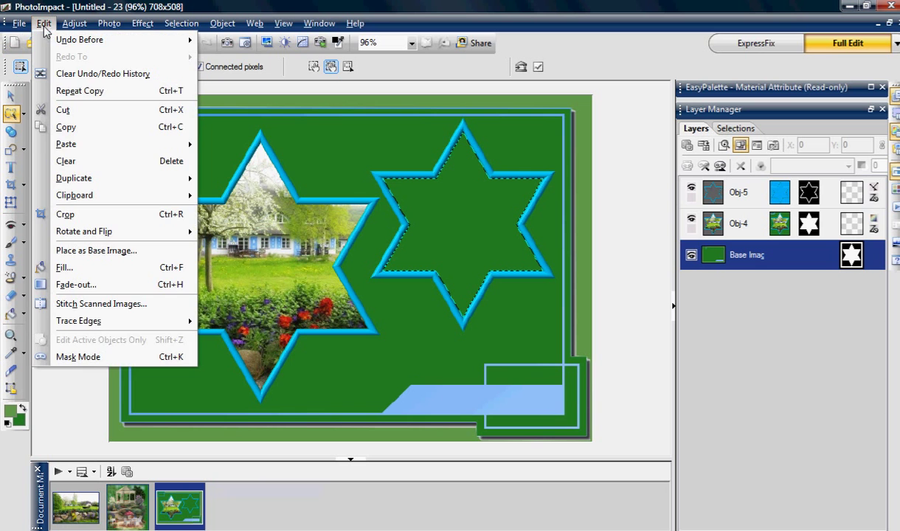
pyautogui.moveTo(80, 145)
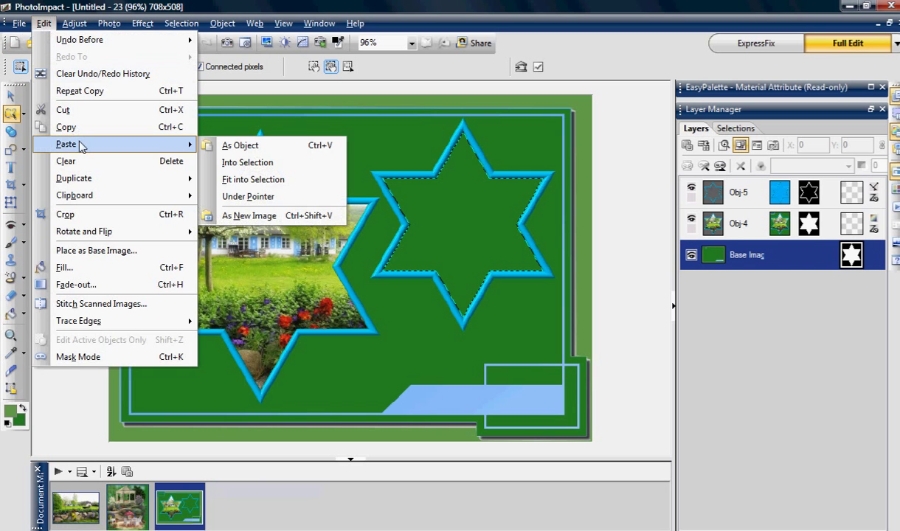
pyautogui.click(244, 162)
pyautogui.moveTo(512, 177); pyautogui.dragTo(449, 162)
pyautogui.moveTo(462, 254)
pyautogui.mouseDown()
pyautogui.moveTo(468, 249)
pyautogui.moveTo(456, 245)
pyautogui.mouseUp()
# - Merge the smaller star outline and its pasted gazebo picture as a single object, leaving out the large photo star
pyautogui.moveTo(758, 212); pyautogui.dragTo(756, 214)
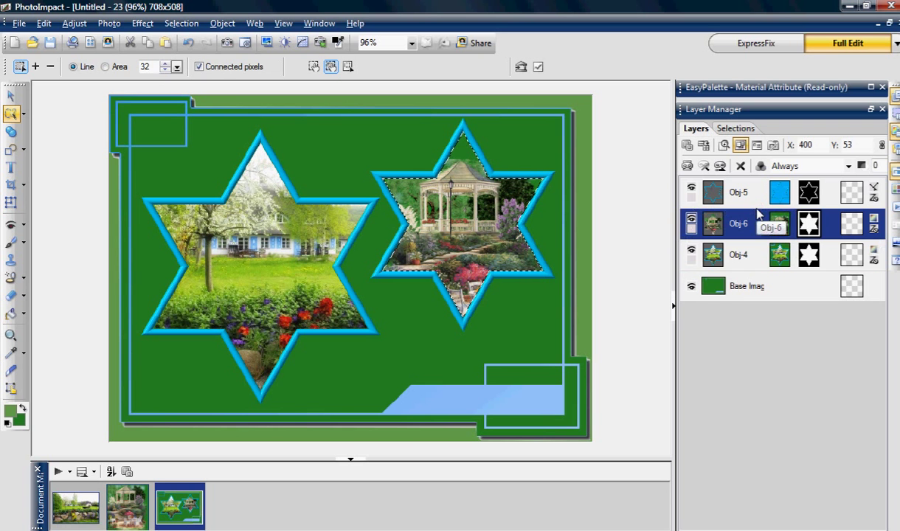
pyautogui.keyDown('shift'); pyautogui.click(716, 180); pyautogui.keyUp('shift')
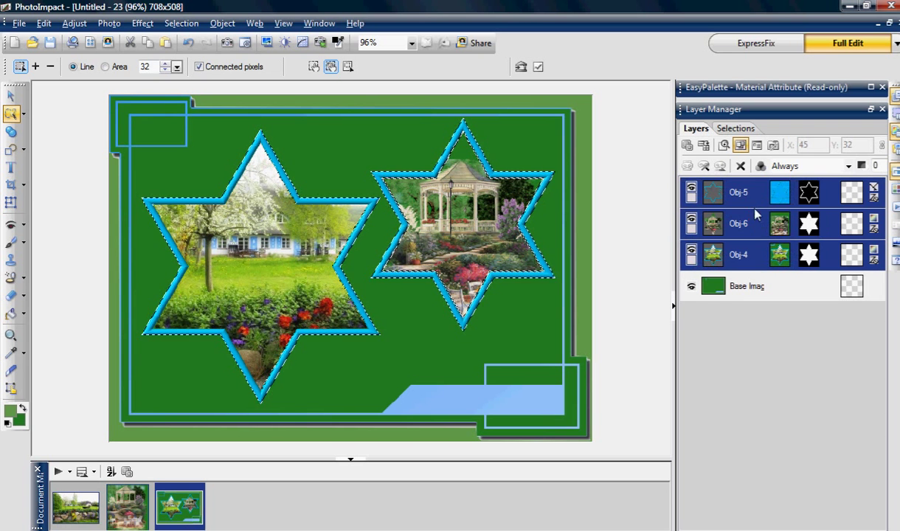
pyautogui.click(754, 214)
pyautogui.keyDown('ctrl'); pyautogui.click(756, 199); pyautogui.keyUp('ctrl')
pyautogui.rightClick(756, 203)
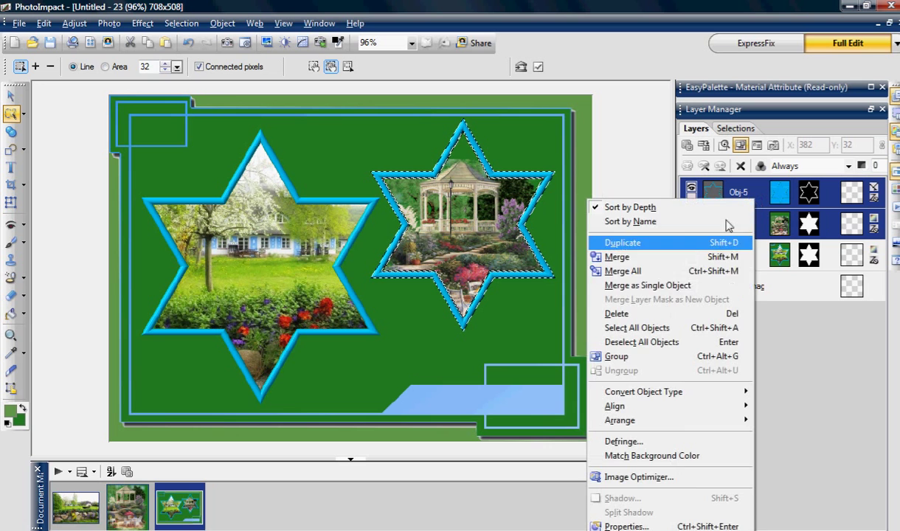
pyautogui.click(657, 286)
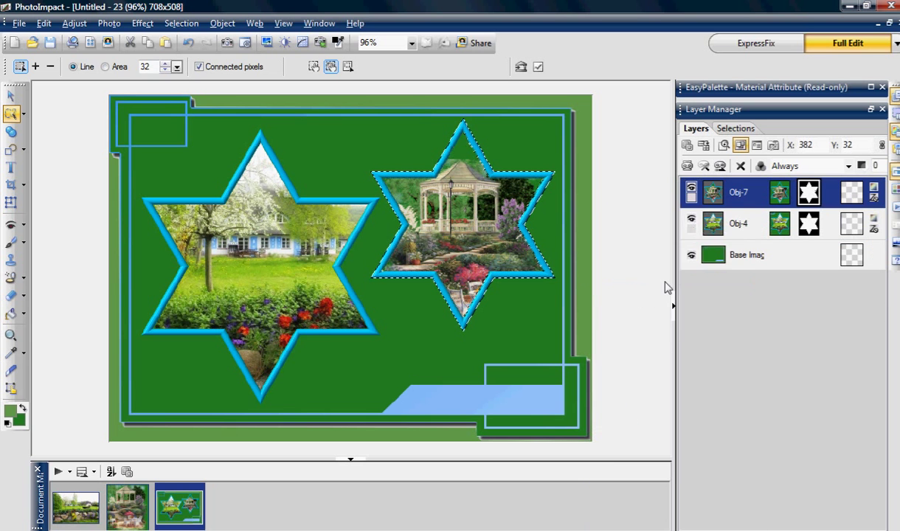
# - Add a black all-around shadow with 50% transparency and 100% size to the gazebo star
pyautogui.rightClick(759, 192)
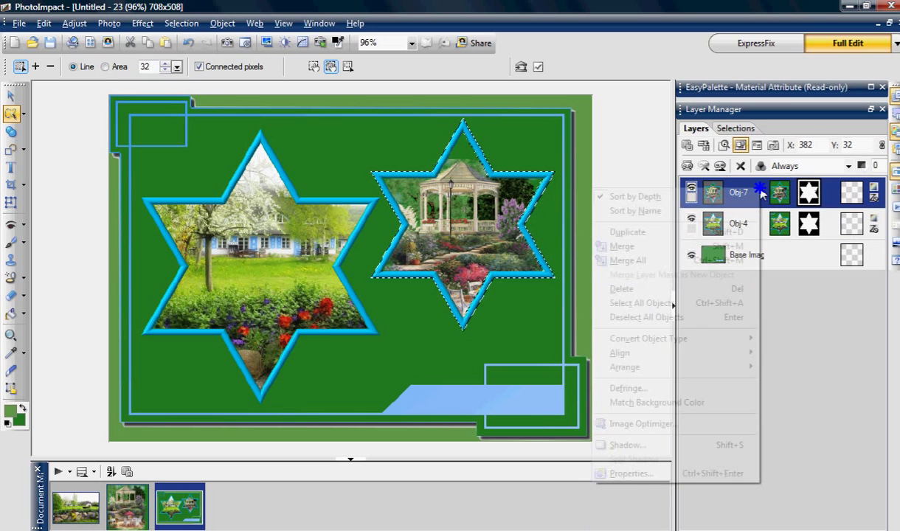
pyautogui.click(649, 446)
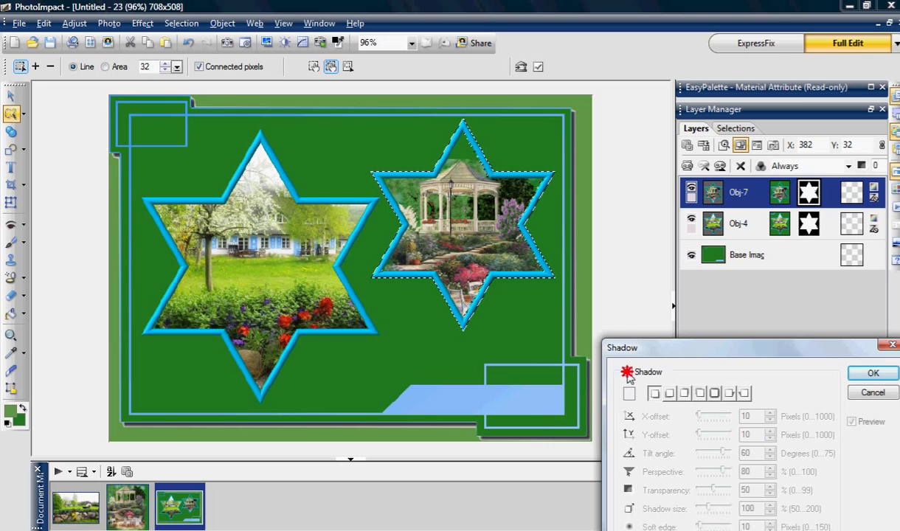
pyautogui.click(628, 372)
pyautogui.click(715, 393)
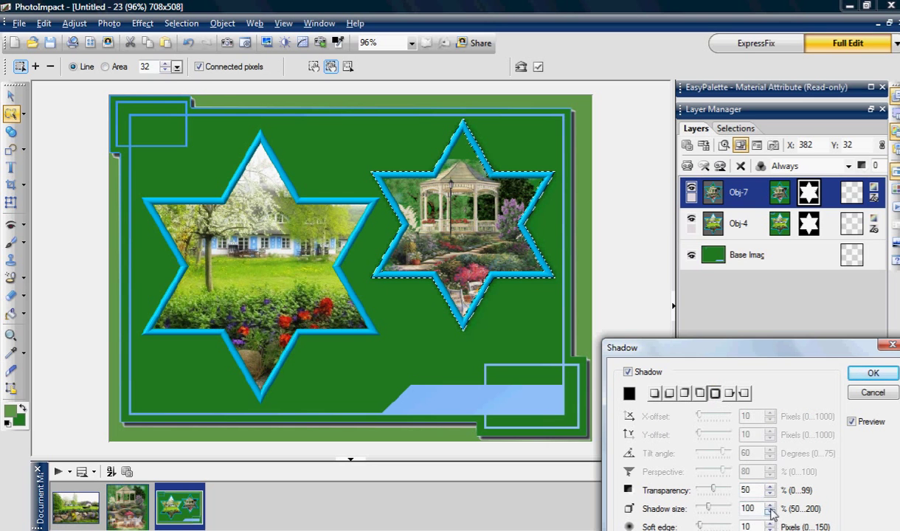
pyautogui.click(873, 374)
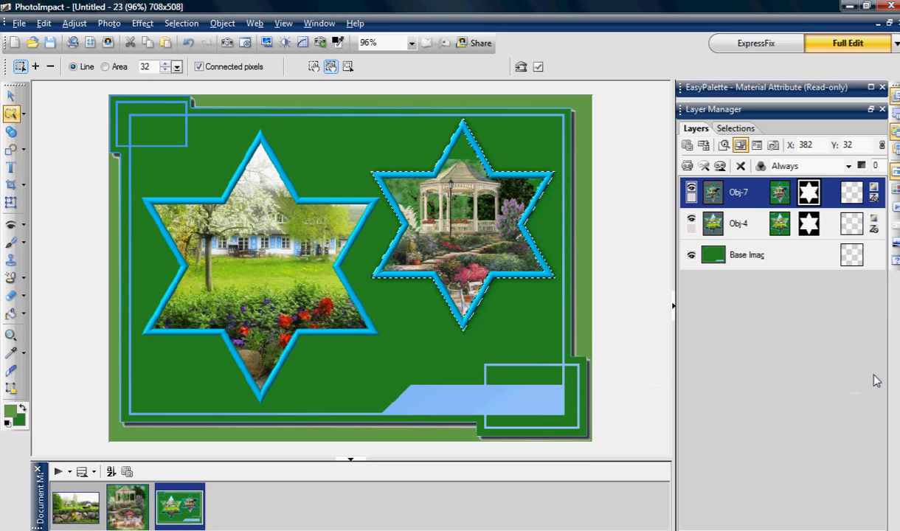
# - Add the same black all-around shadow to the large photo star and merge all objects into the base image
pyautogui.click(757, 230)
pyautogui.rightClick(607, 276)
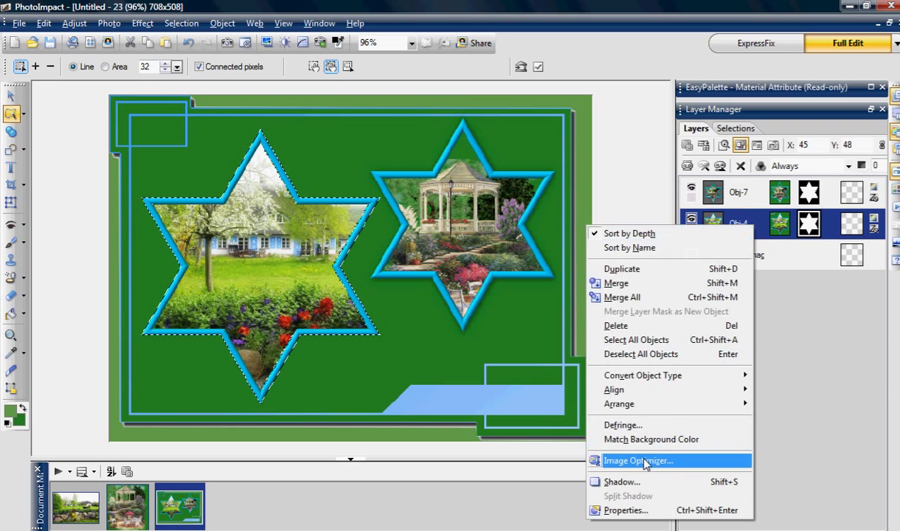
pyautogui.click(633, 481)
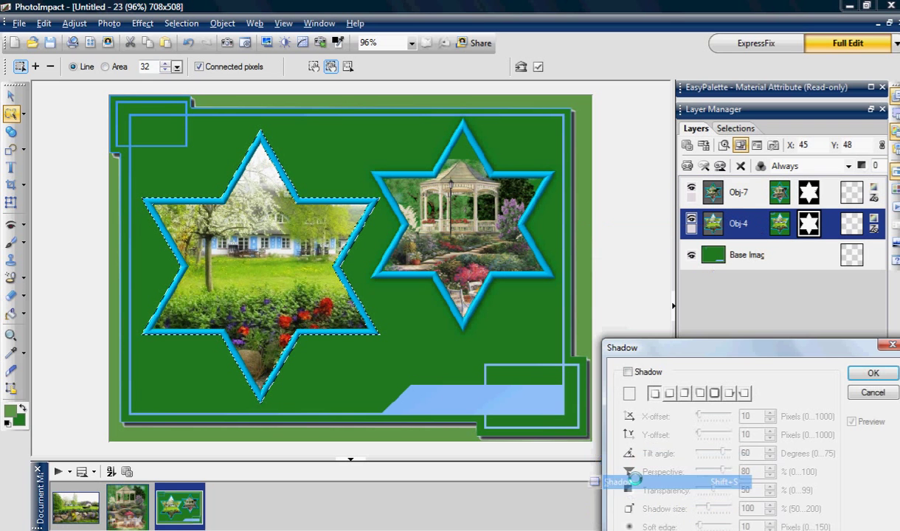
pyautogui.click(628, 372)
pyautogui.click(713, 394)
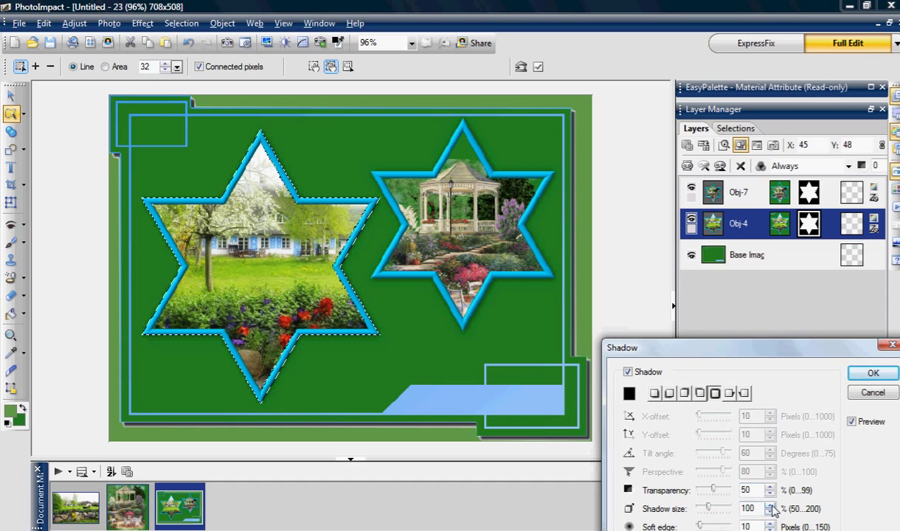
pyautogui.click(873, 374)
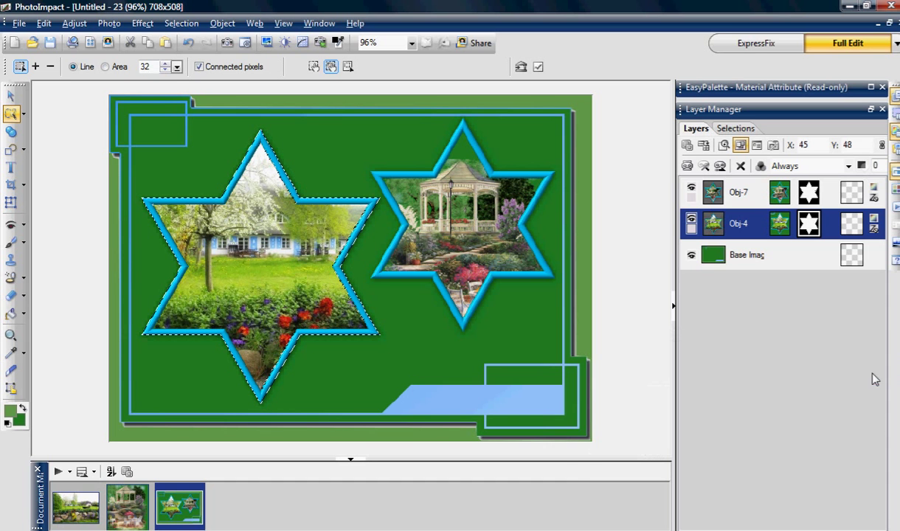
pyautogui.rightClick(761, 198)
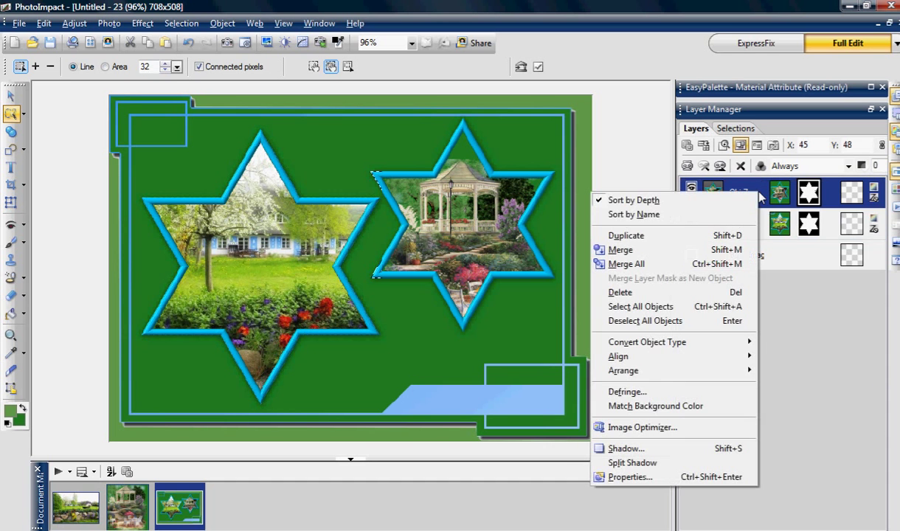
pyautogui.click(699, 269)
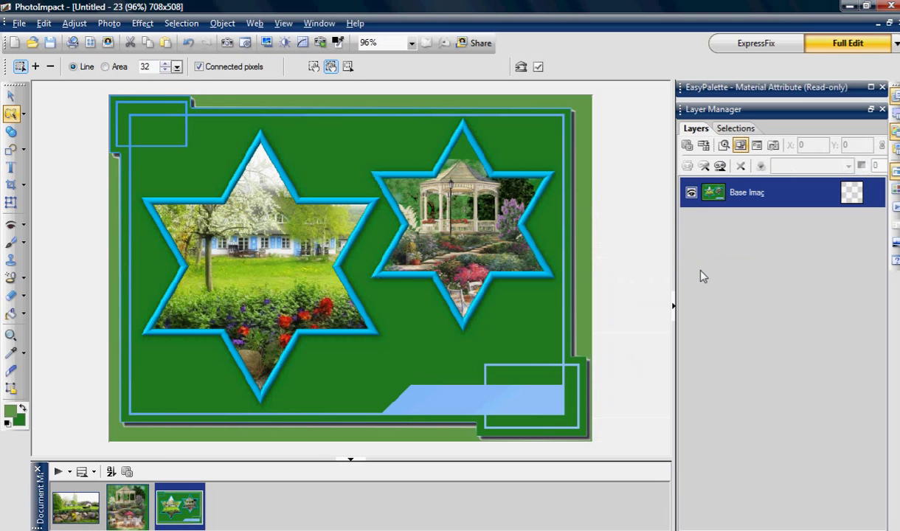
# - Stamp five blue kulka1 balls at size 155 on the green areas around the two stars
pyautogui.click(11, 260)
pyautogui.click(22, 68)
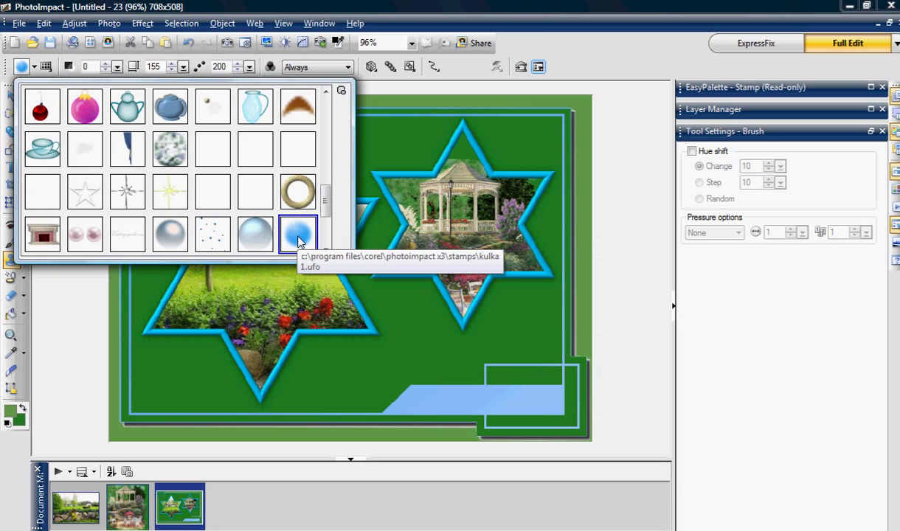
pyautogui.click(299, 237)
pyautogui.click(426, 329)
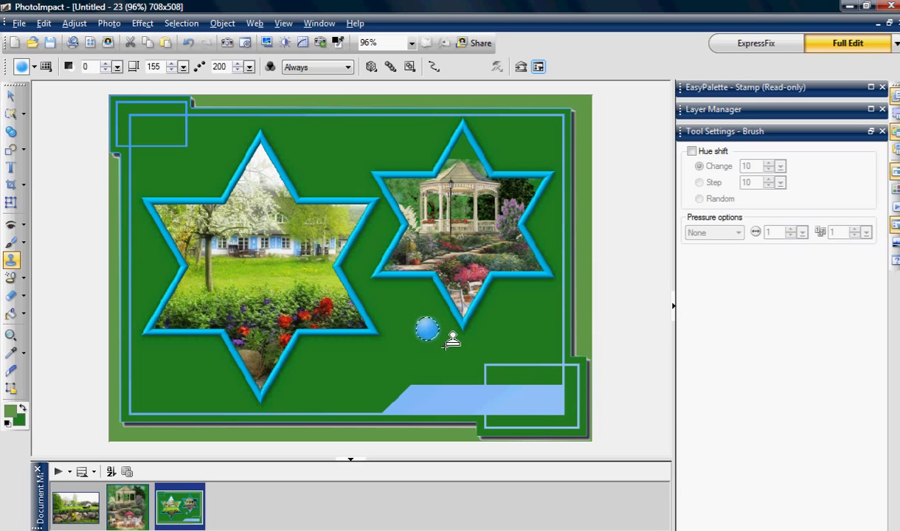
pyautogui.click(526, 330)
pyautogui.click(347, 155)
pyautogui.click(171, 170)
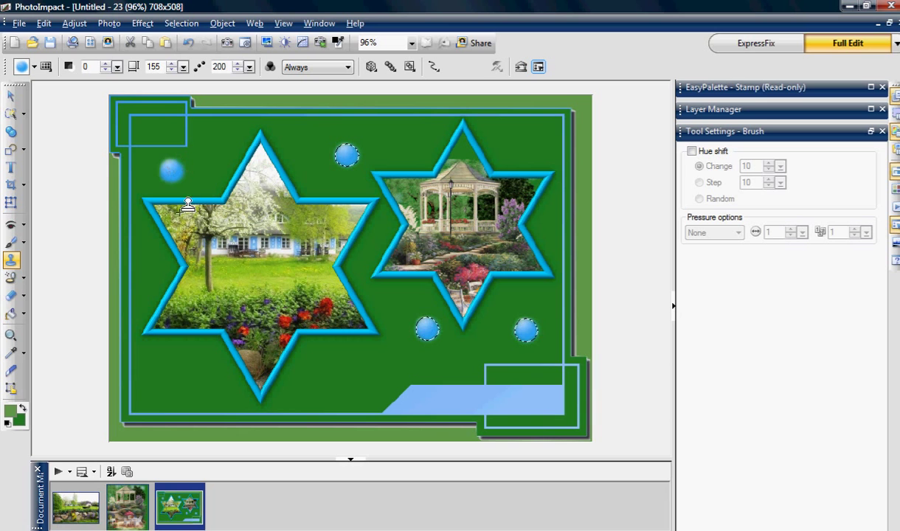
pyautogui.click(186, 379)
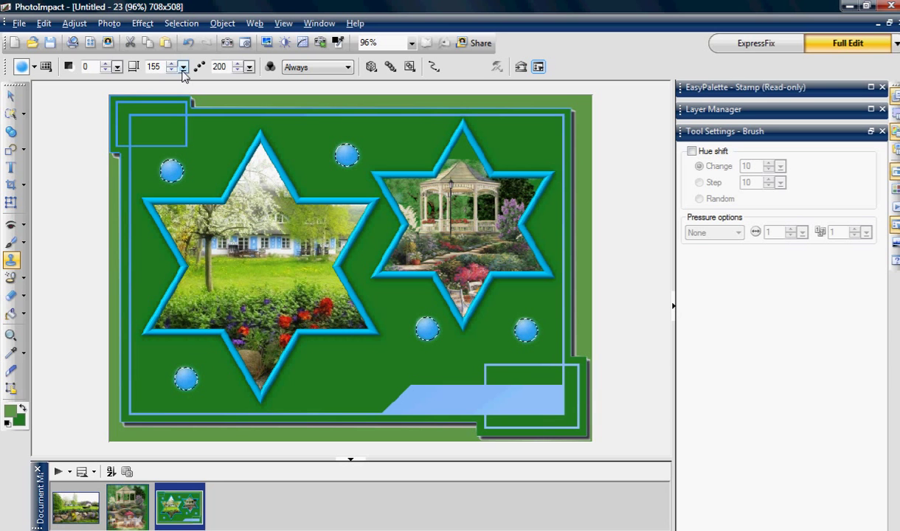
# - Set the stamp size to 90 and scatter twelve smaller blue balls around the stars, including one inside the upper corner rectangle
pyautogui.moveTo(182, 68); pyautogui.dragTo(179, 75)
pyautogui.click(211, 152)
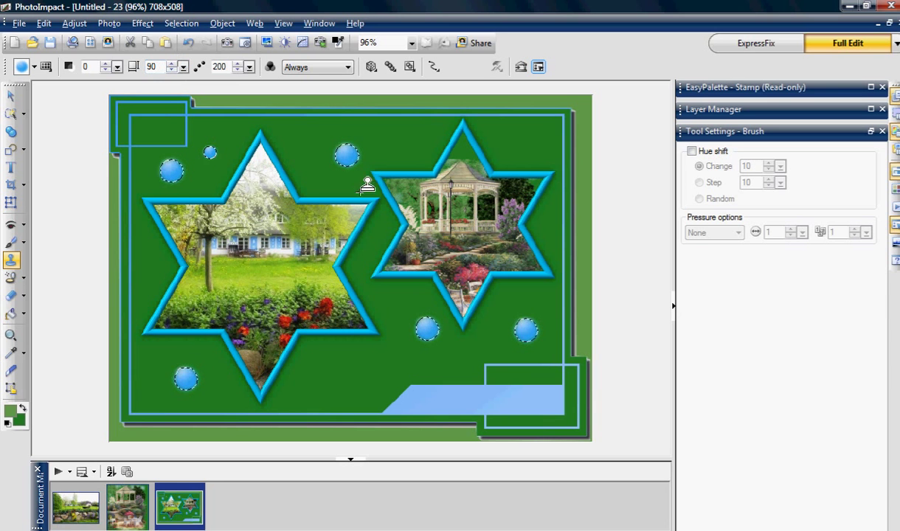
pyautogui.click(399, 148)
pyautogui.click(369, 362)
pyautogui.click(220, 353)
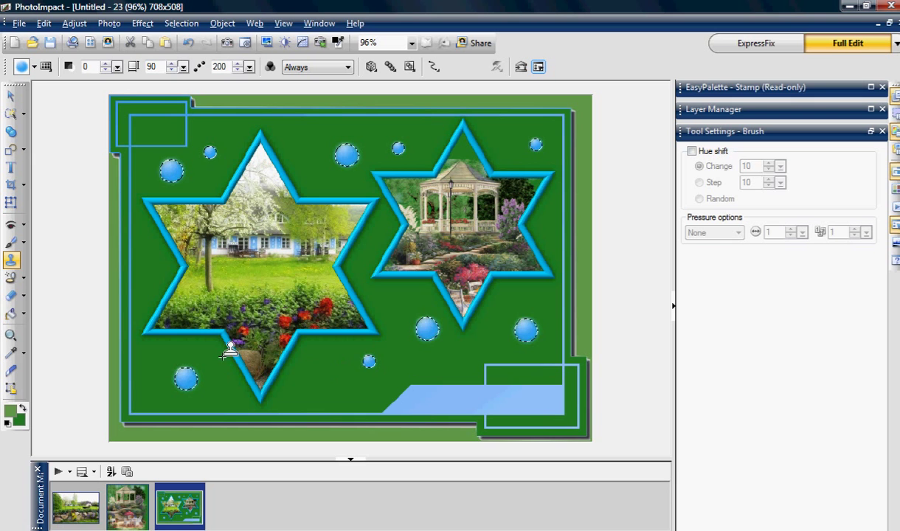
pyautogui.click(148, 261)
pyautogui.click(373, 239)
pyautogui.click(326, 389)
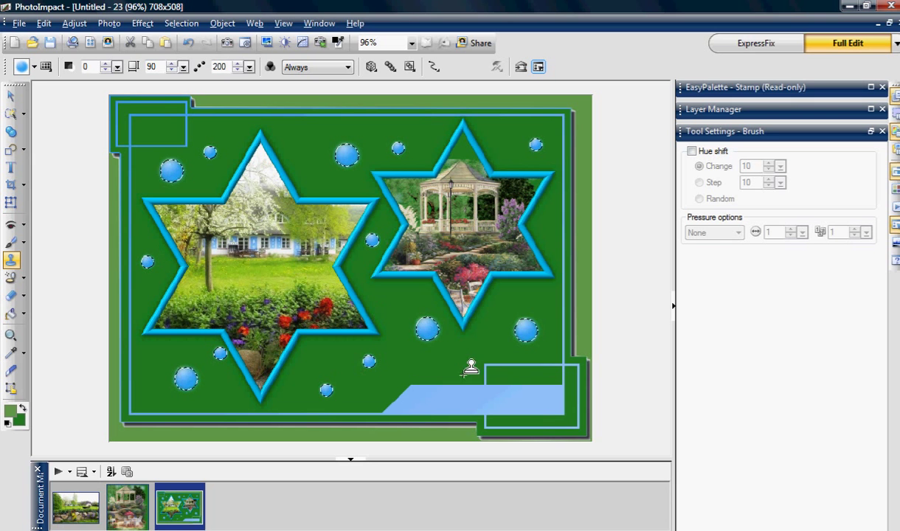
pyautogui.click(544, 226)
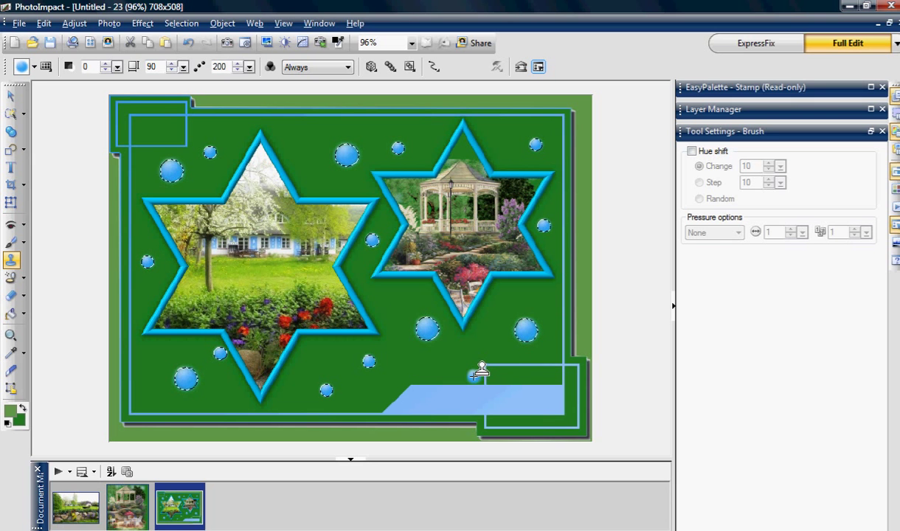
pyautogui.click(317, 191)
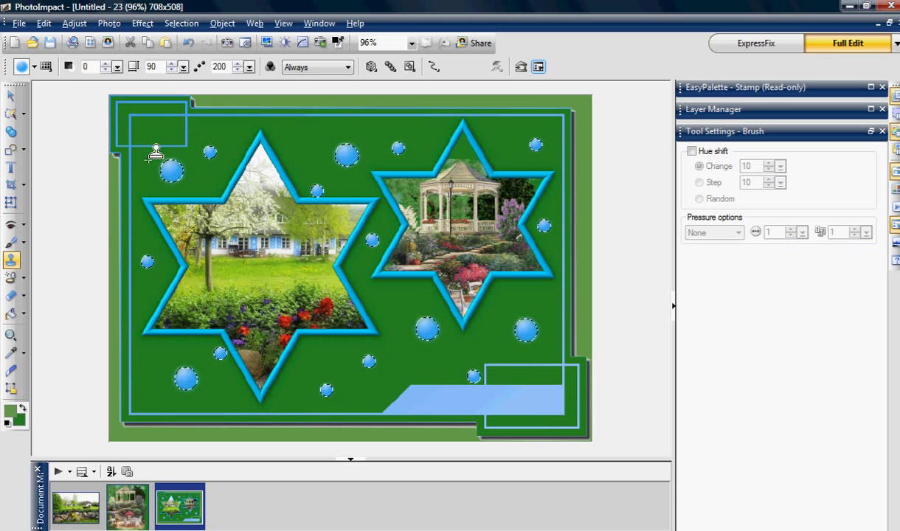
pyautogui.click(158, 127)
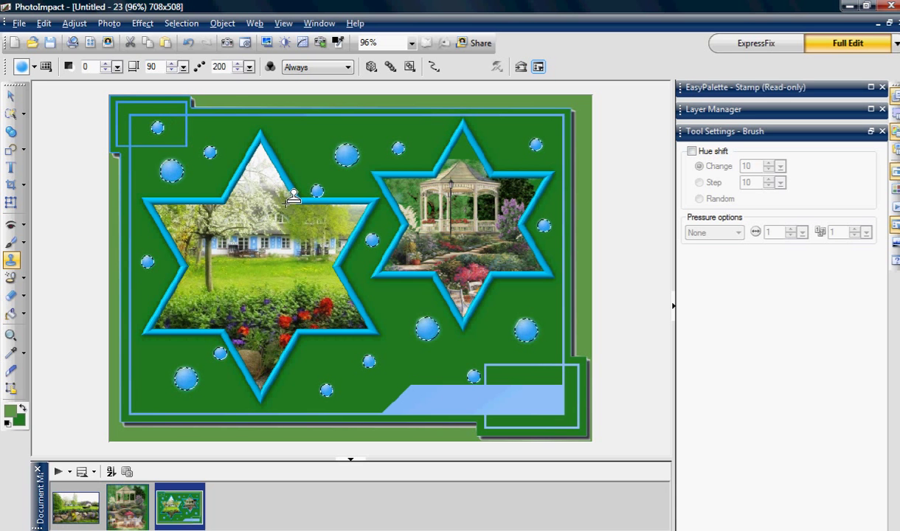
# - Merge all the stamped blue balls as a single object
pyautogui.click(871, 110)
pyautogui.rightClick(823, 230)
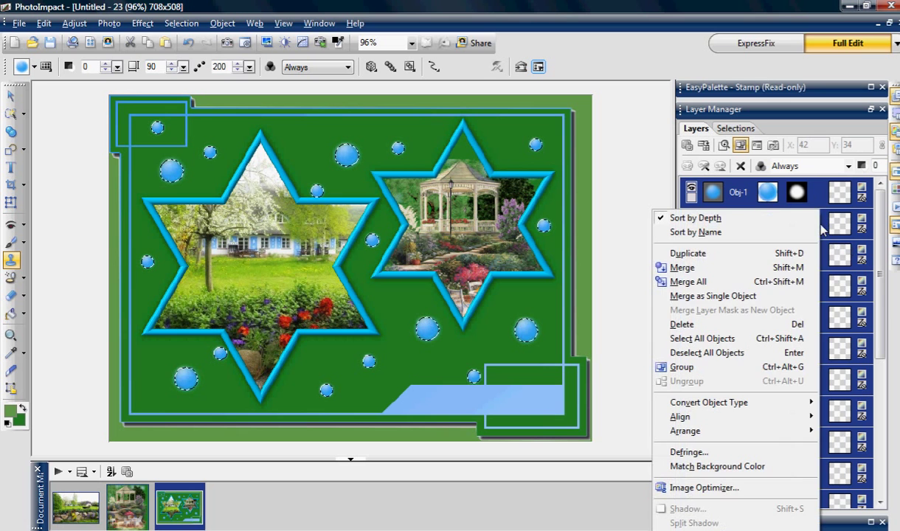
pyautogui.click(771, 299)
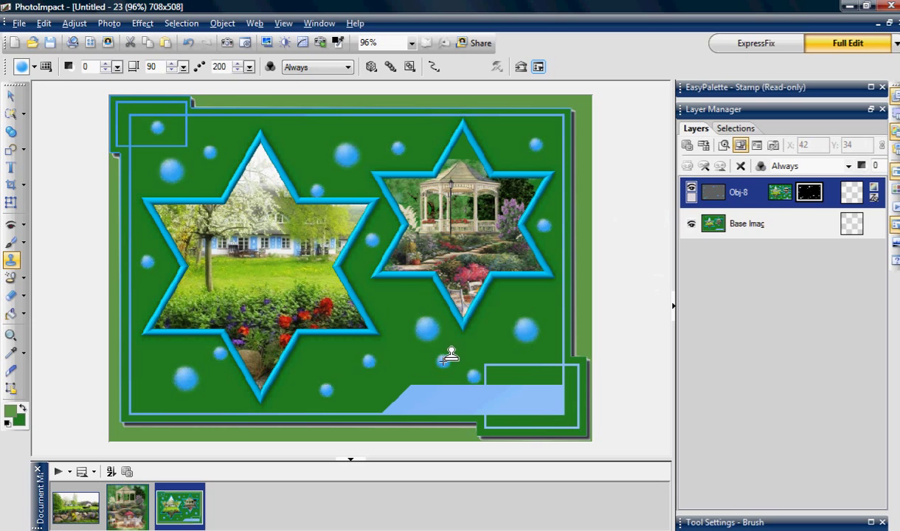
# - Stamp eight more blue balls at size 90 in the empty green gaps around both stars
pyautogui.click(443, 361)
pyautogui.click(391, 303)
pyautogui.click(420, 132)
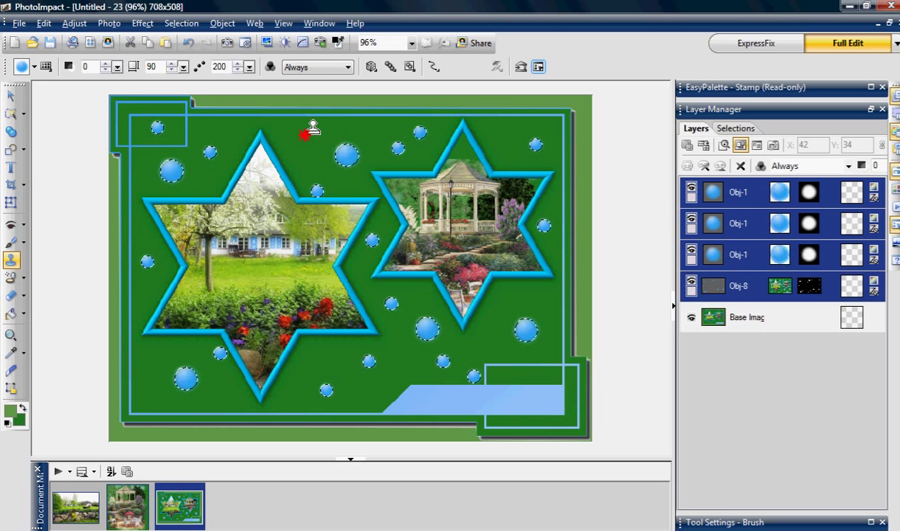
pyautogui.click(305, 135)
pyautogui.click(141, 232)
pyautogui.click(159, 359)
pyautogui.click(229, 393)
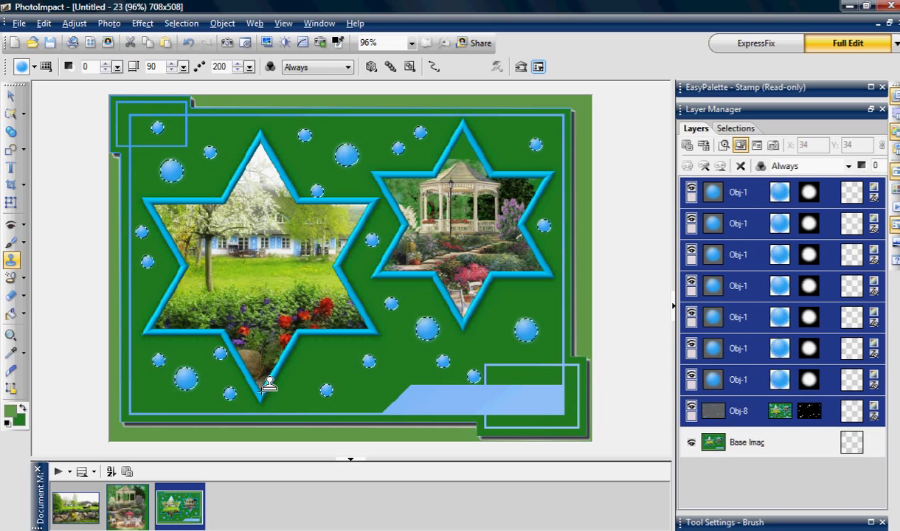
pyautogui.click(318, 354)
# - Set the stamp size to 165 and add four large blue balls in the remaining gaps around the stars
pyautogui.moveTo(182, 74); pyautogui.dragTo(237, 74)
pyautogui.click(302, 164)
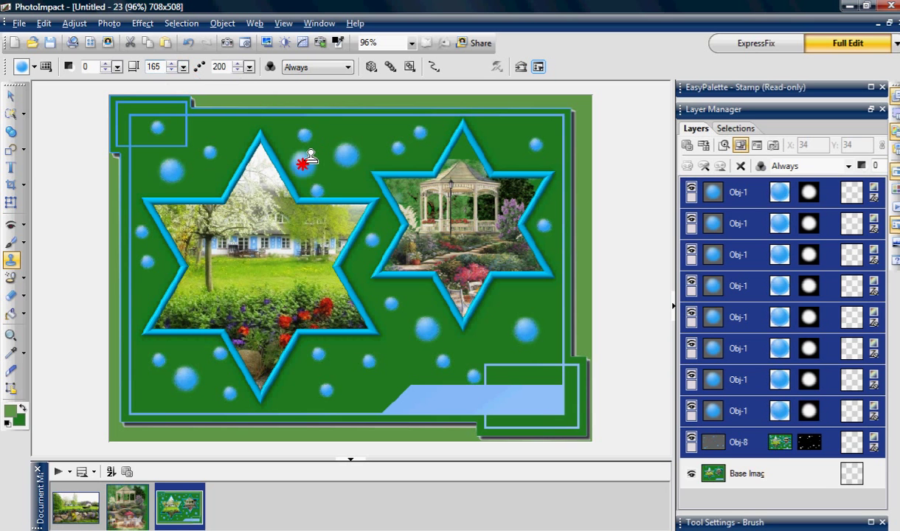
pyautogui.click(543, 298)
pyautogui.click(405, 365)
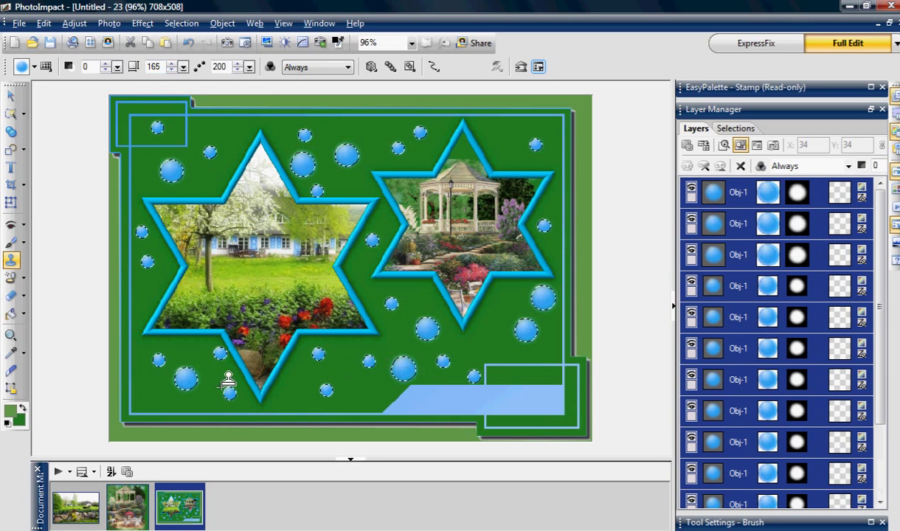
pyautogui.click(147, 291)
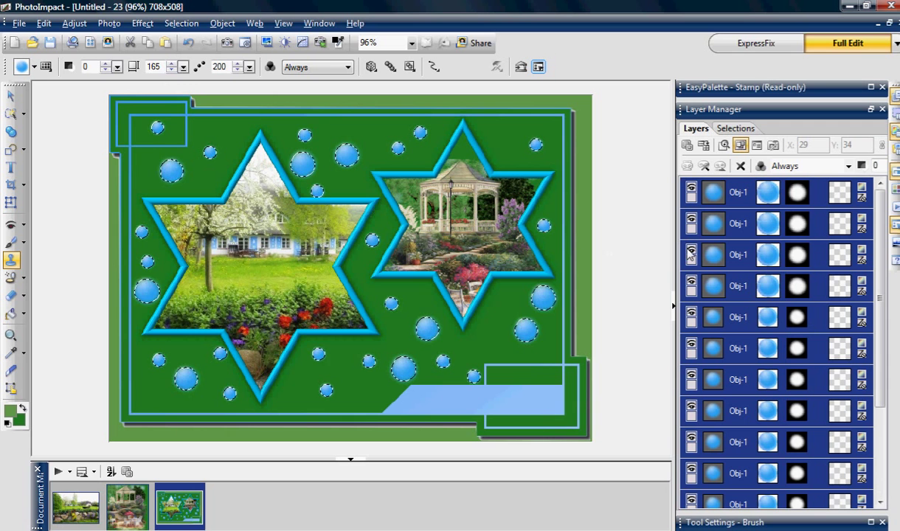
# - Deselect the previously merged ball object Obj-8 and hide it, leaving the newer ball stamps selected
pyautogui.moveTo(880, 238); pyautogui.dragTo(883, 336)
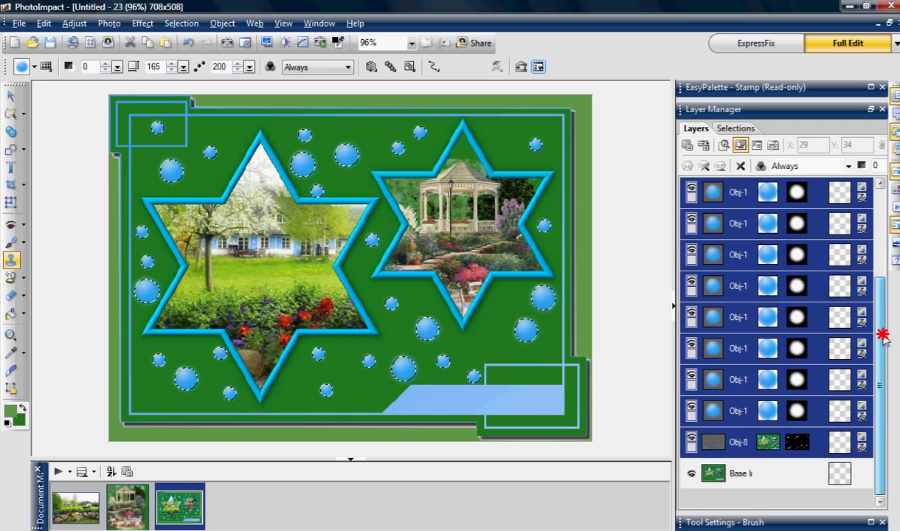
pyautogui.keyDown('ctrl'); pyautogui.click(821, 414); pyautogui.keyUp('ctrl')
pyautogui.click(691, 440)
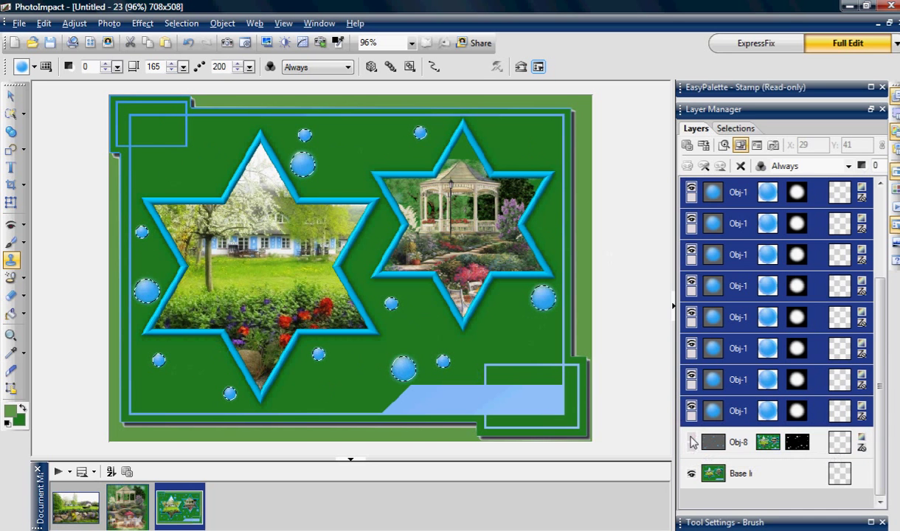
# - Stamp three more large balls at size 165: below the small star, beside its upper point, and just below the upper corner rectangle
pyautogui.click(509, 339)
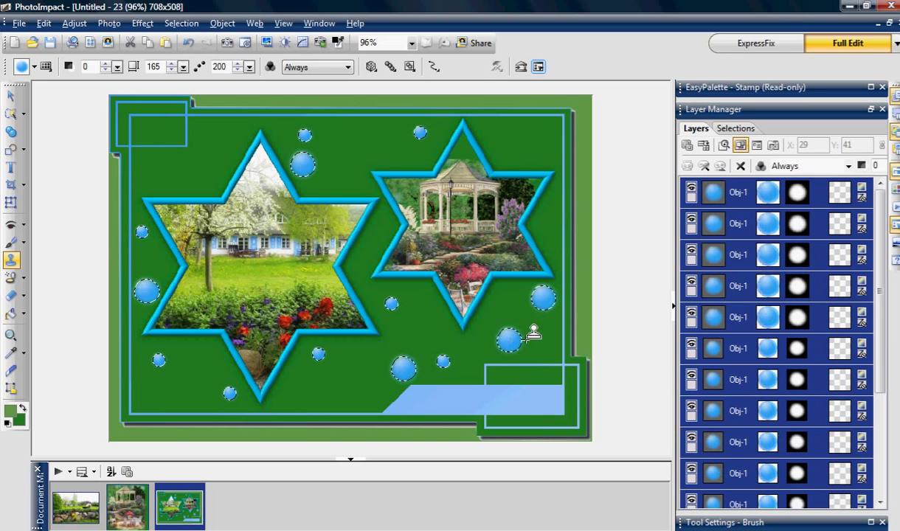
pyautogui.click(189, 160)
pyautogui.click(525, 138)
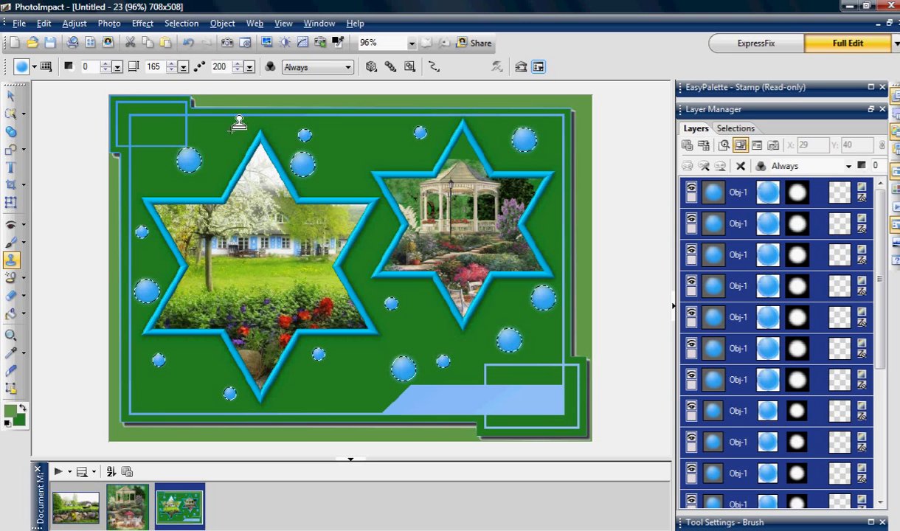
# - Set the stamp size to 75 and add five small blue balls around the stars, including one inside the upper corner rectangle
pyautogui.moveTo(183, 67); pyautogui.dragTo(164, 73)
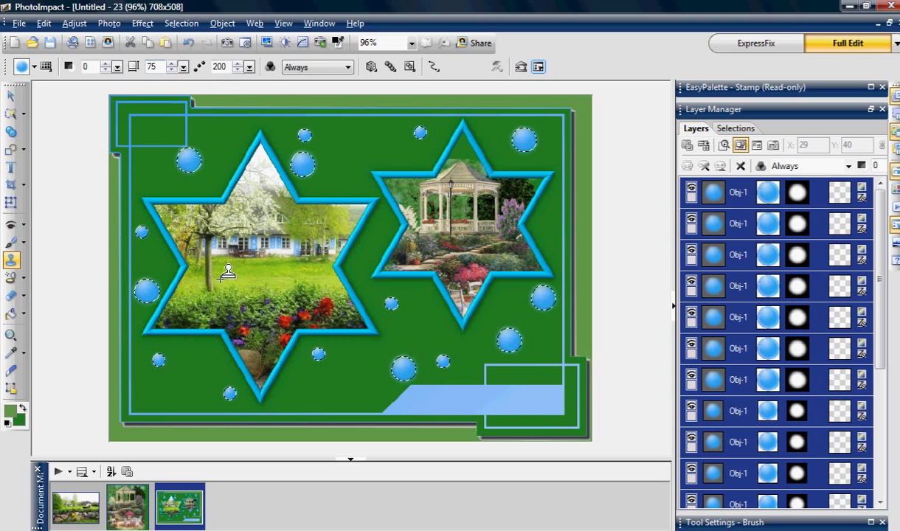
pyautogui.click(158, 127)
pyautogui.click(381, 160)
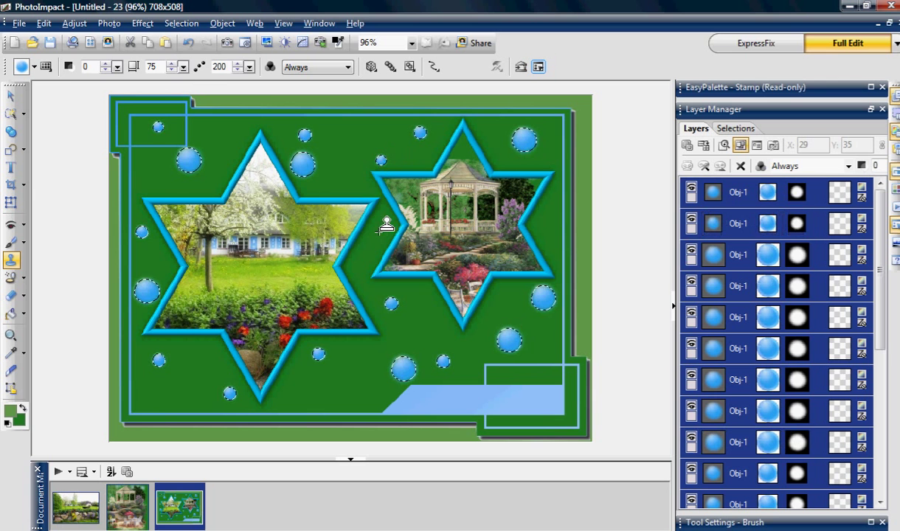
pyautogui.click(378, 232)
pyautogui.click(345, 397)
pyautogui.click(546, 226)
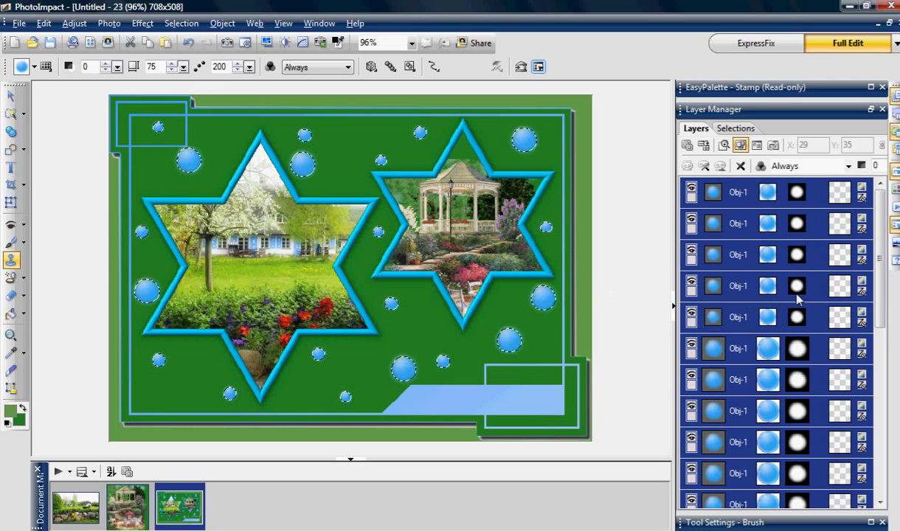
# - Merge the second set of selected ball stamps as a single object
pyautogui.moveTo(883, 303); pyautogui.dragTo(877, 454)
pyautogui.rightClick(776, 338)
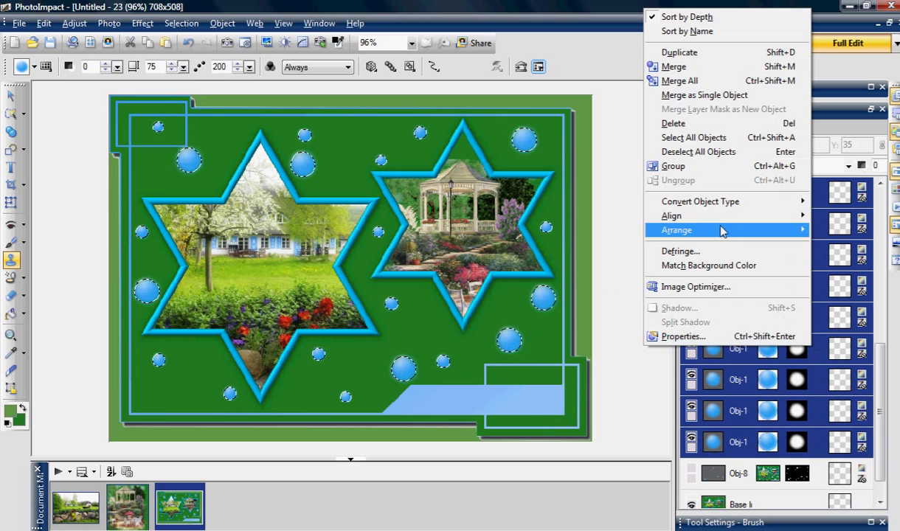
pyautogui.click(705, 96)
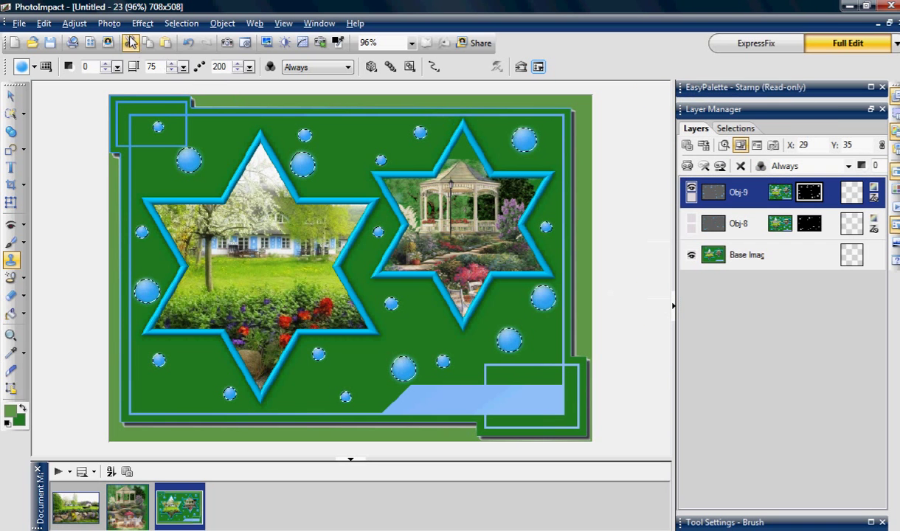
# - Recolor the second merged ball object pink in Hue and Saturation using the Colorize method with hue 135
pyautogui.click(114, 23)
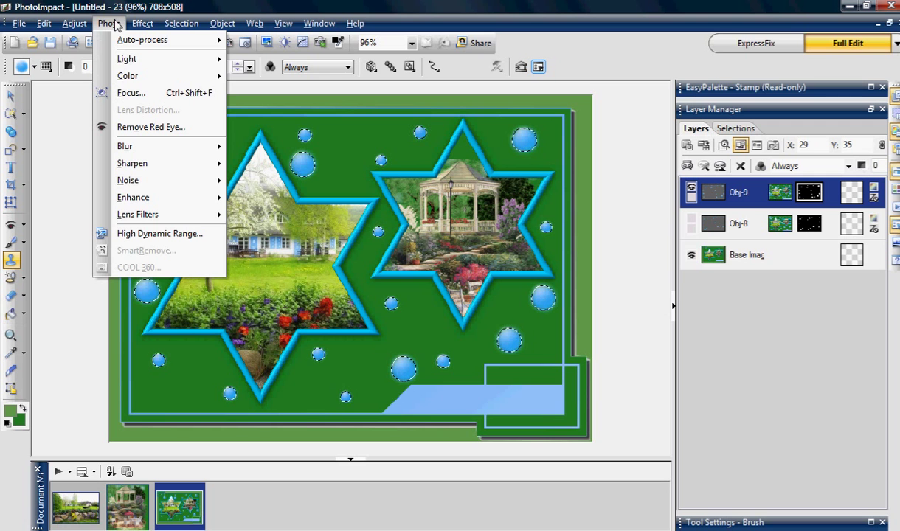
pyautogui.moveTo(137, 79)
pyautogui.click(260, 96)
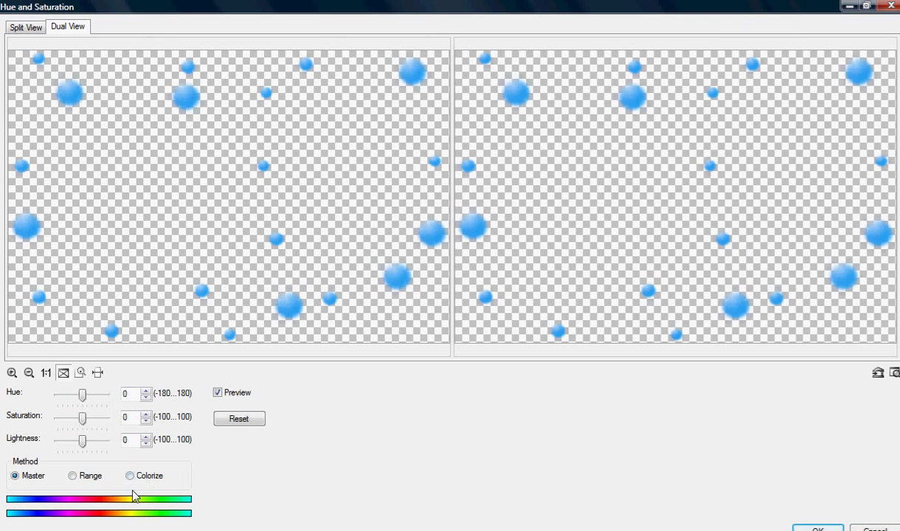
pyautogui.click(130, 477)
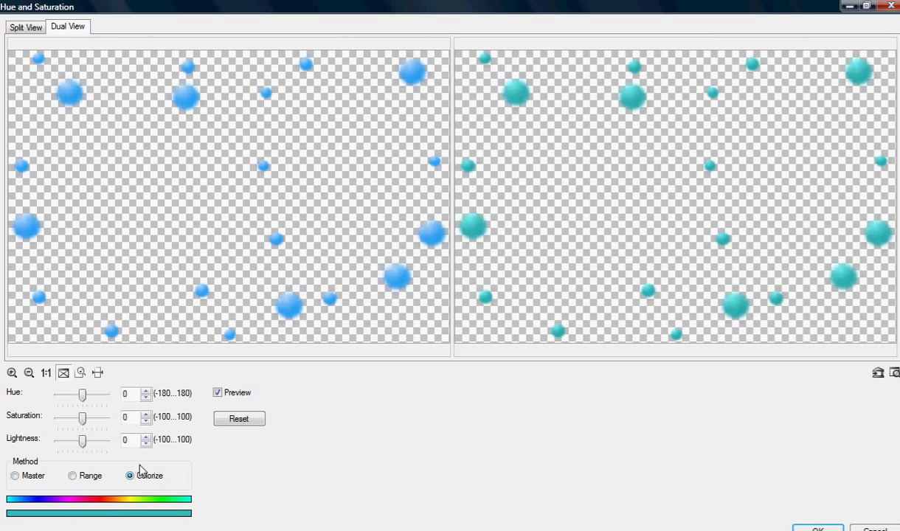
pyautogui.click(131, 393)
pyautogui.write('135')
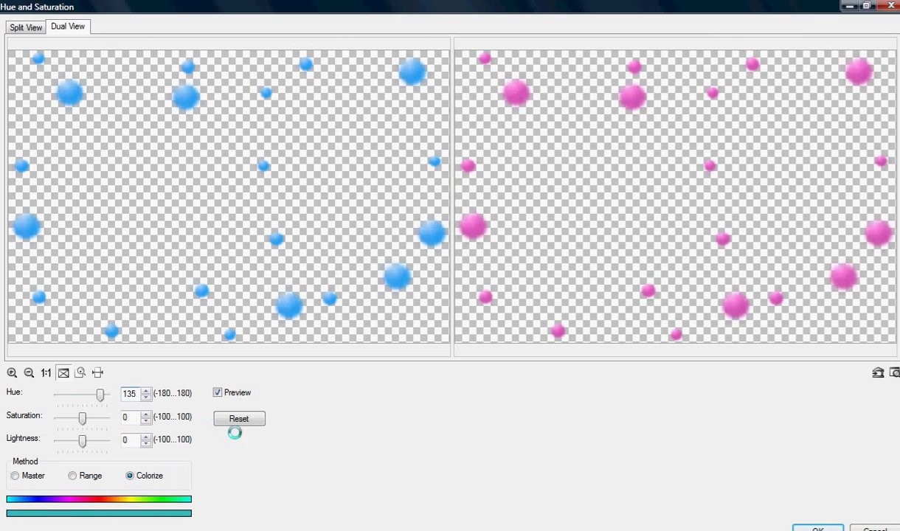
pyautogui.click(818, 529)
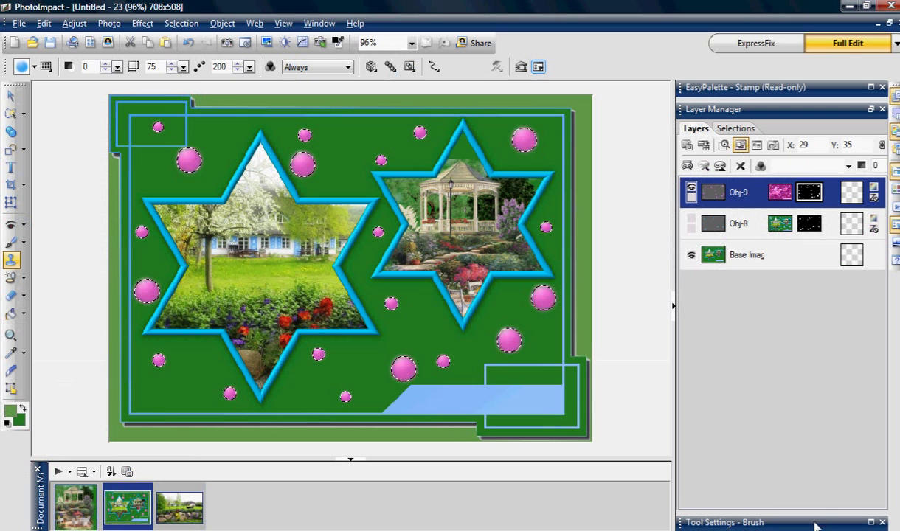
# - Save the layered image in the chwia folder as obrazek in PSD (Photoshop File Format)
pyautogui.click(20, 23)
pyautogui.click(58, 161)
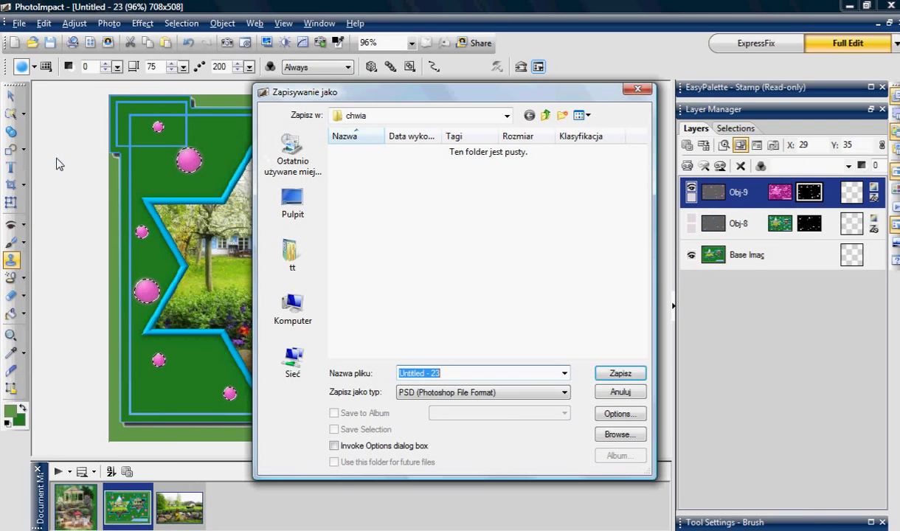
pyautogui.click(563, 392)
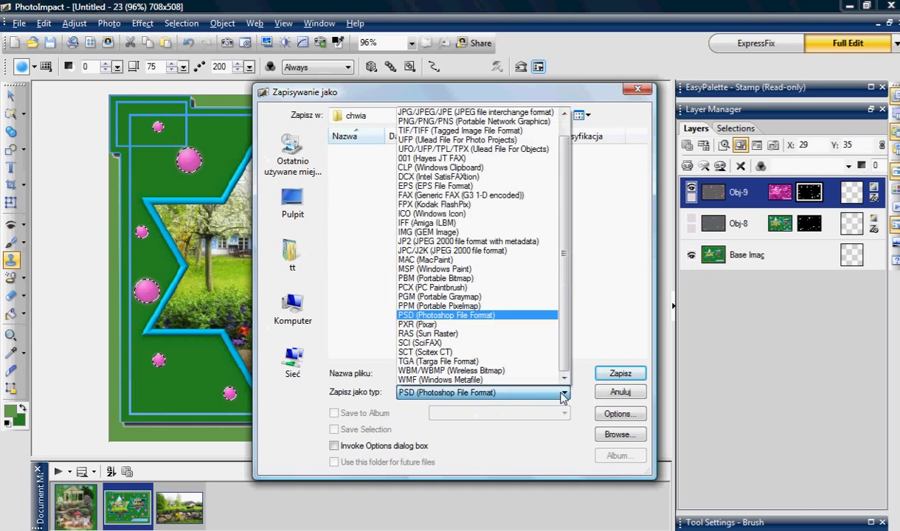
pyautogui.click(450, 316)
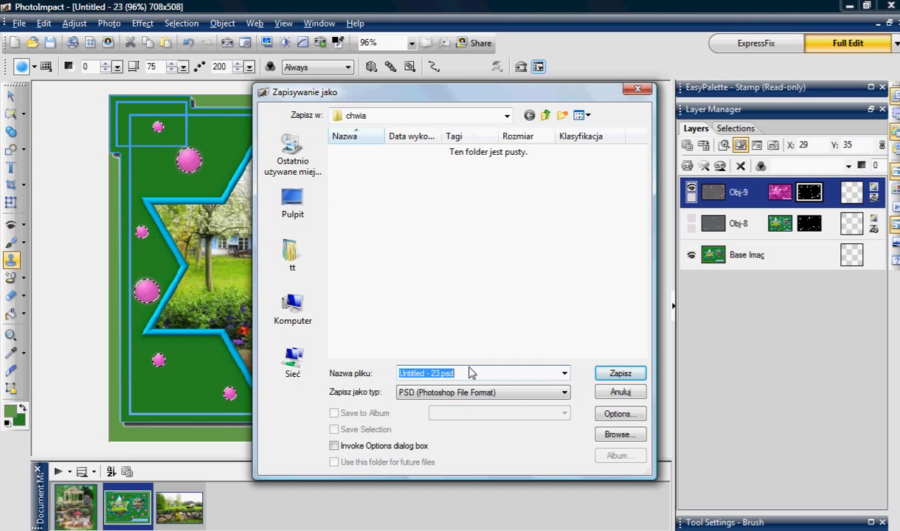
pyautogui.write('obraze')
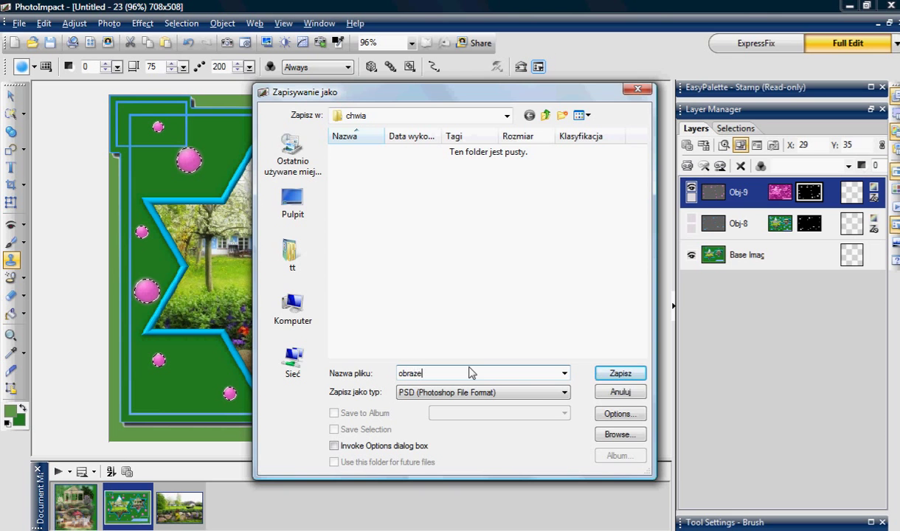
pyautogui.write('k')
pyautogui.click(620, 373)
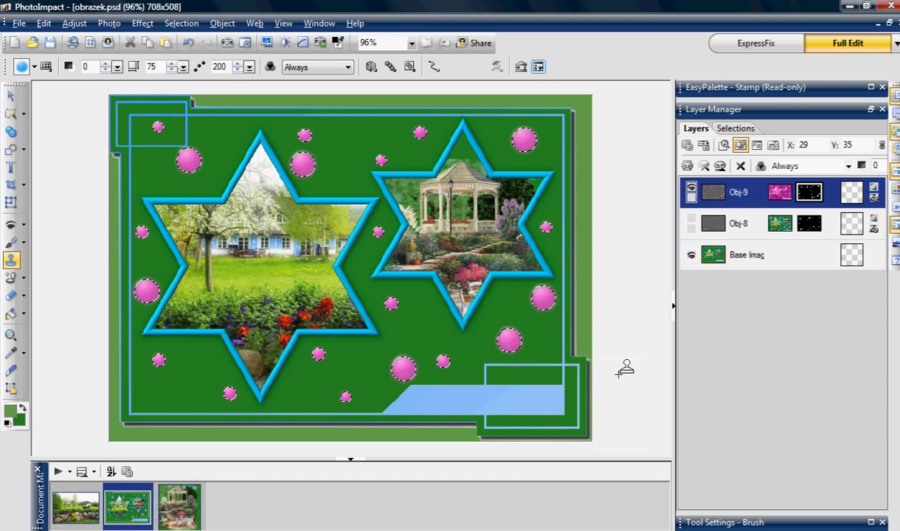
# - Switch to Ulead GIF Animator and open obrazek.psd from the chwia folder
pyautogui.click(478, 527)
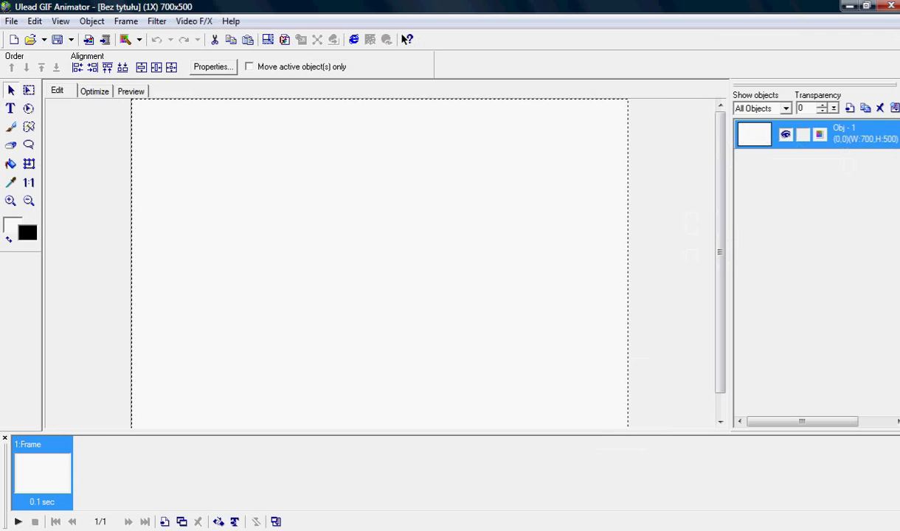
pyautogui.click(29, 41)
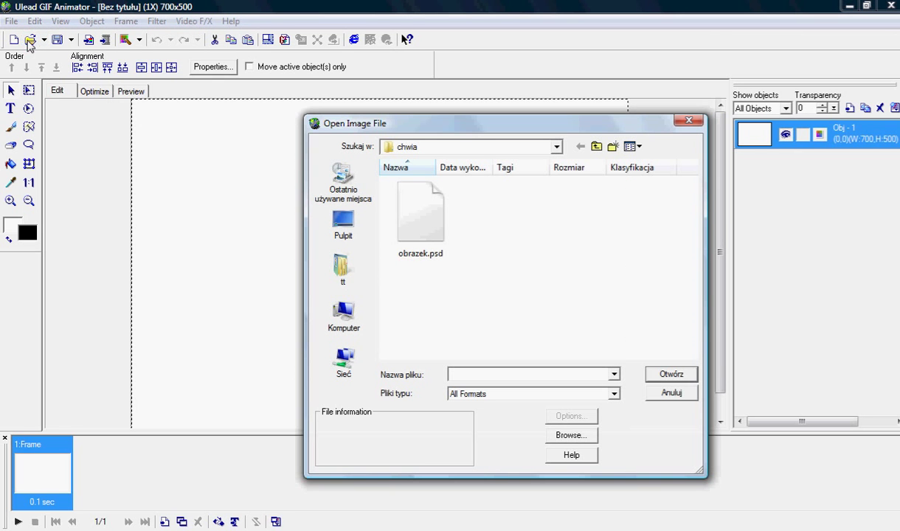
pyautogui.click(424, 238)
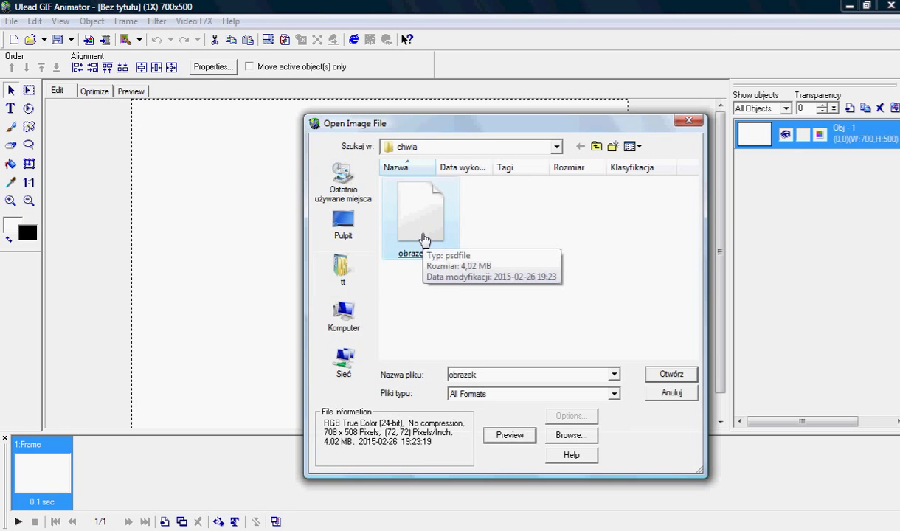
pyautogui.doubleClick(403, 219)
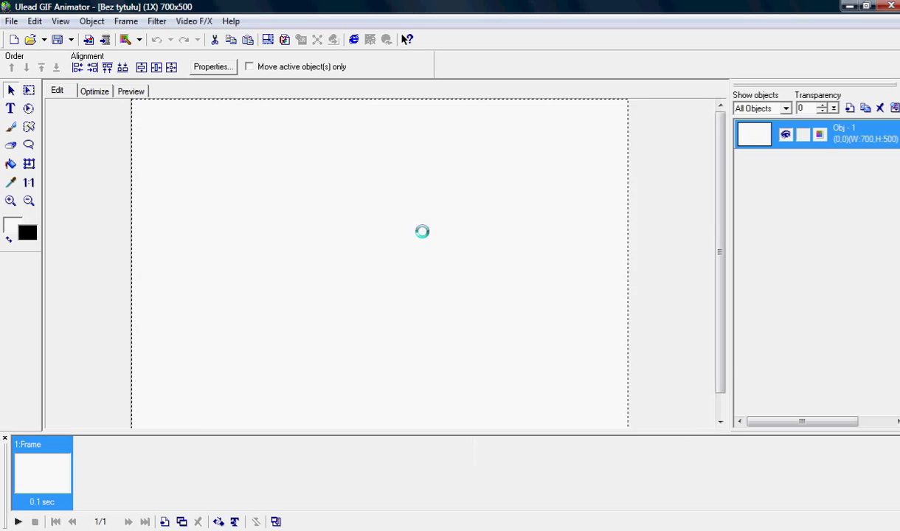
pyautogui.click(526, 236)
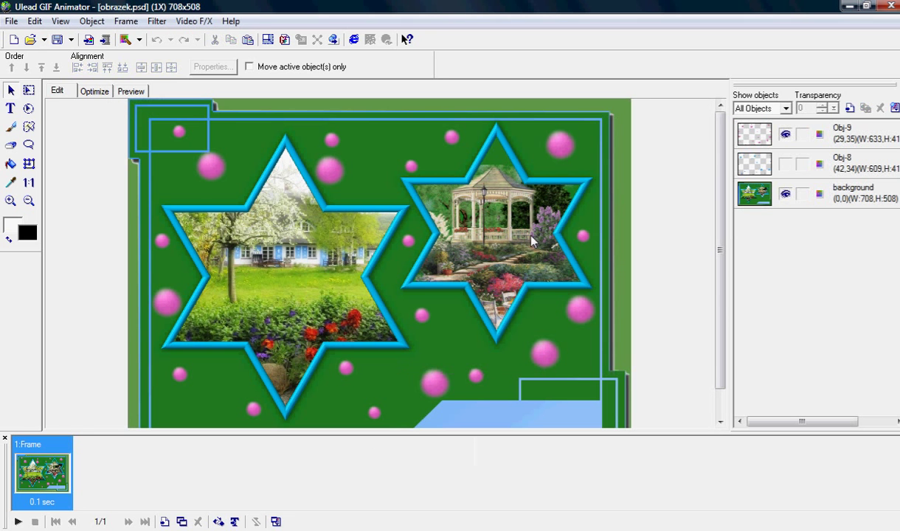
# - Show the blue ball object Obj-8 in frame 1 and set its transparency to 98
pyautogui.click(785, 164)
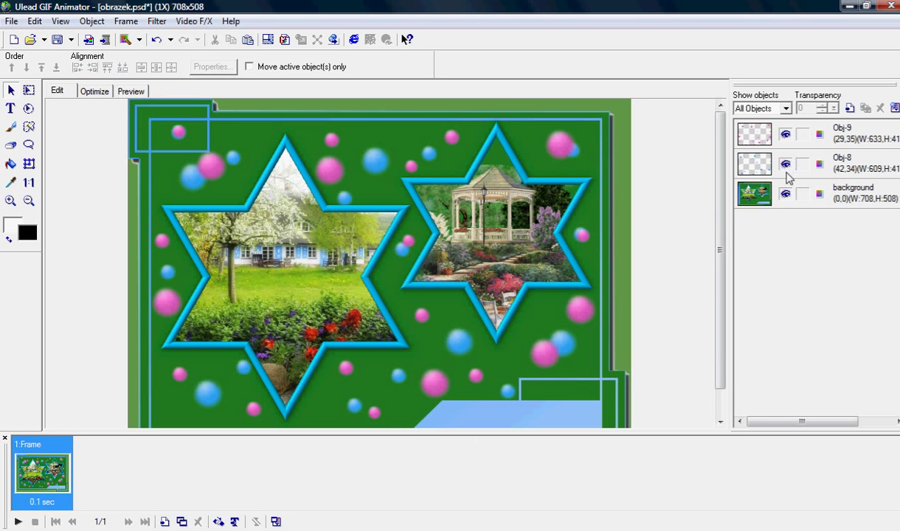
pyautogui.click(861, 170)
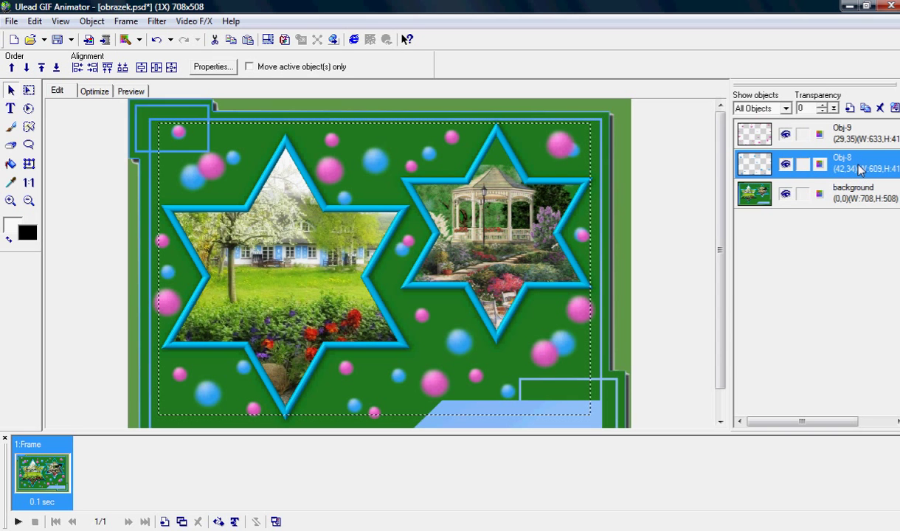
pyautogui.doubleClick(802, 108)
pyautogui.write('98')
pyautogui.press('Return')
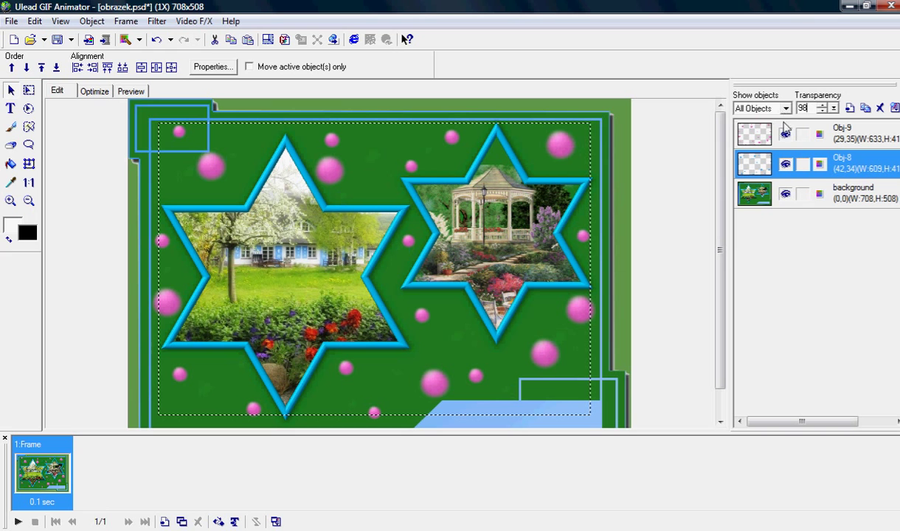
# - Duplicate frame 1 and set the transparency of Obj-8 to 0 in the new frame
pyautogui.click(182, 522)
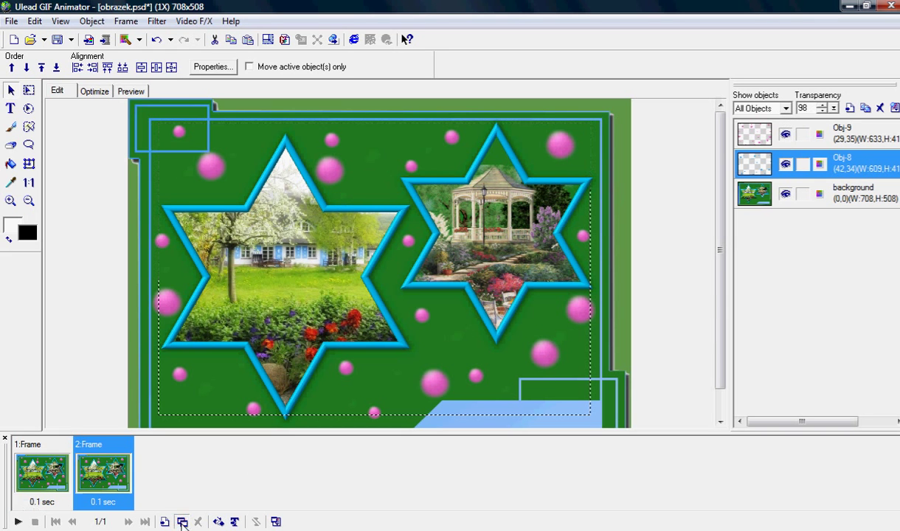
pyautogui.doubleClick(806, 108)
pyautogui.write('0')
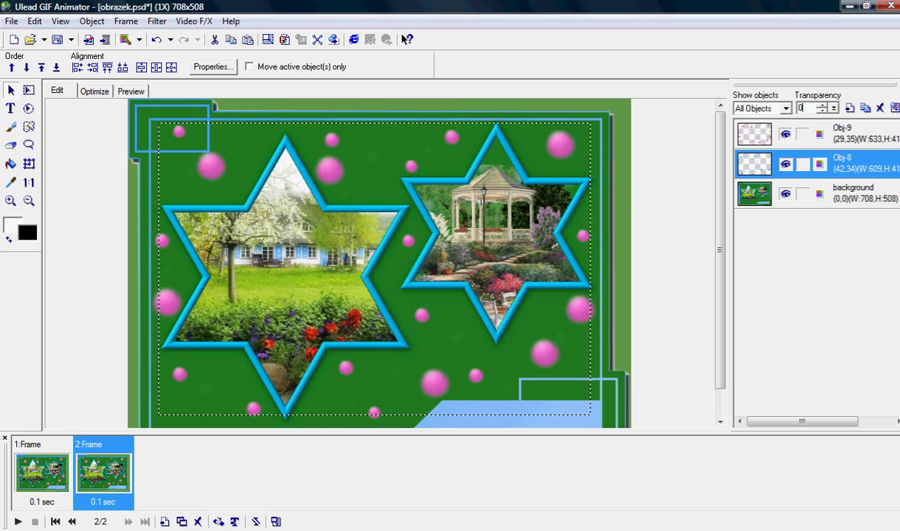
pyautogui.press('Return')
# - Set the transparency of the pink ball object Obj-9 to 98 in frame 2
pyautogui.click(809, 130)
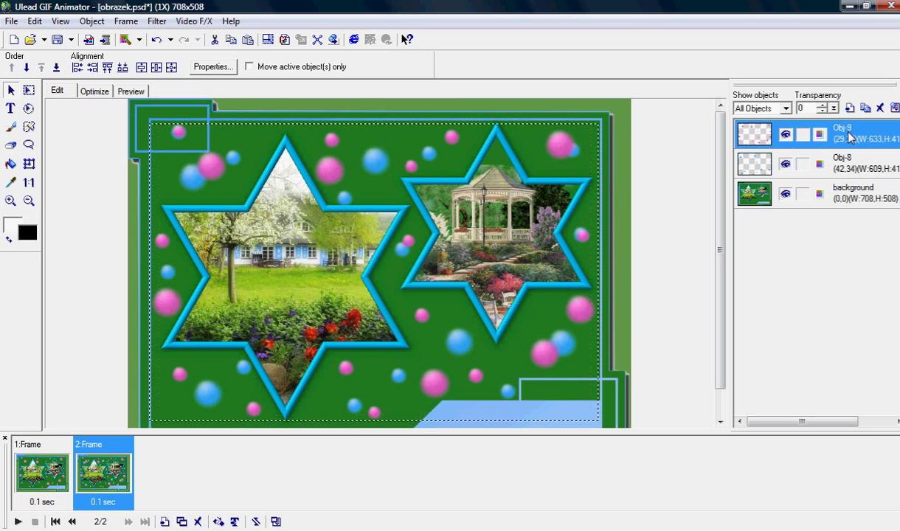
pyautogui.doubleClick(810, 105)
pyautogui.write('98')
pyautogui.press('Return')
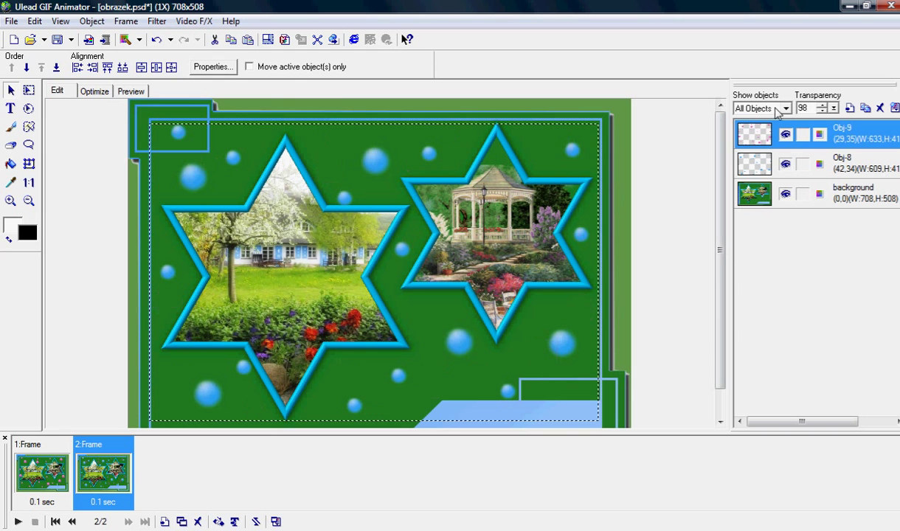
# - Tween frames 1 to 2 with 15 inserted frames and a frame delay of 10, applying transparency only, without position
pyautogui.click(130, 22)
pyautogui.click(144, 74)
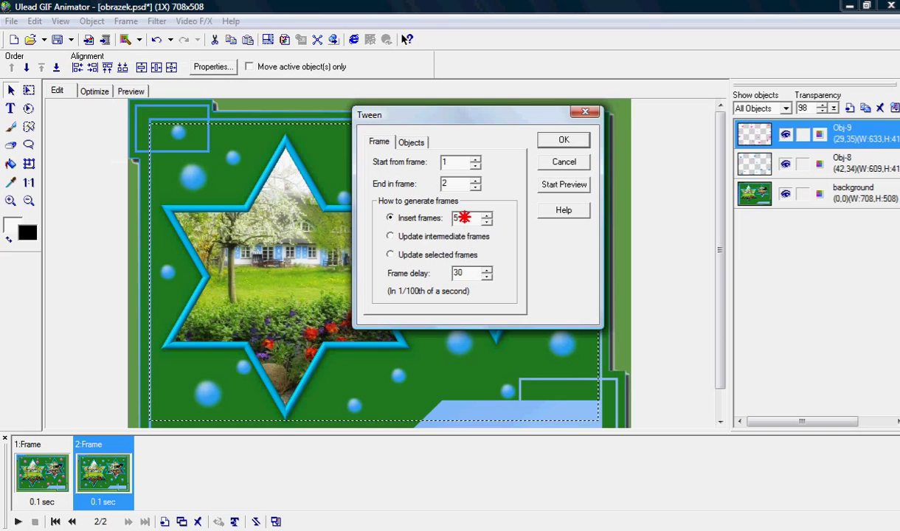
pyautogui.moveTo(464, 217); pyautogui.dragTo(424, 215)
pyautogui.moveTo(466, 273); pyautogui.dragTo(434, 275)
pyautogui.write('1')
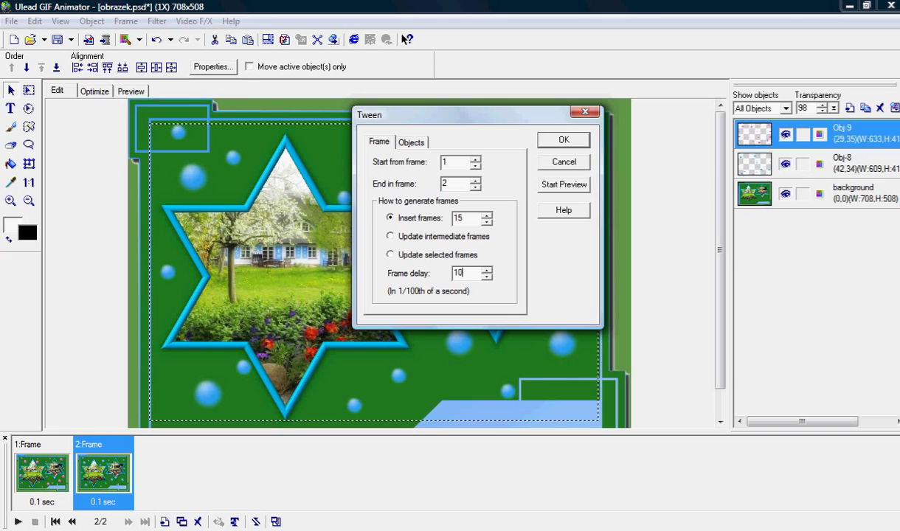
pyautogui.click(414, 143)
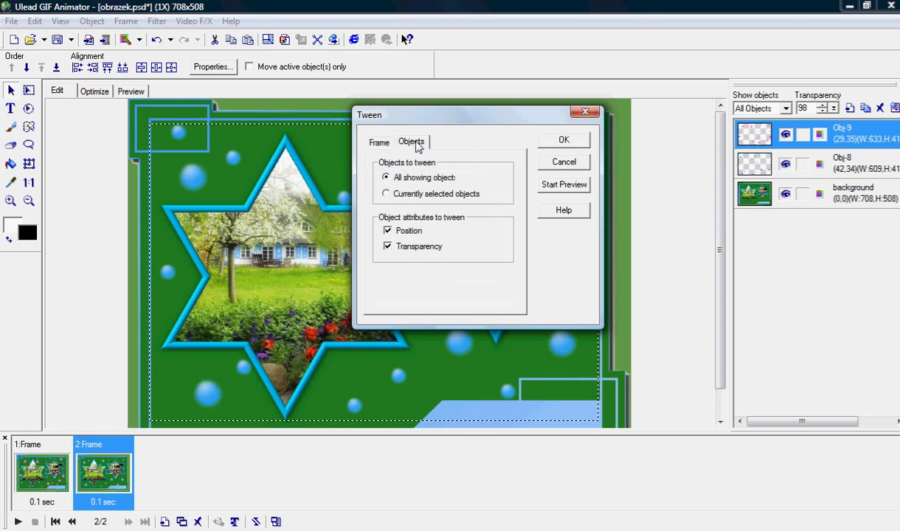
pyautogui.click(388, 231)
pyautogui.click(562, 140)
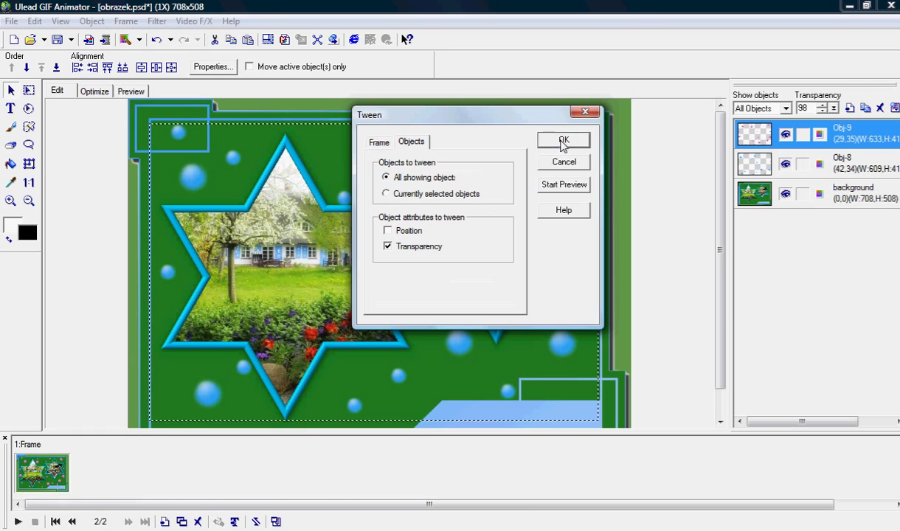
# - Play the tweened animation, select frames 2 to 16 and duplicate them
pyautogui.click(18, 522)
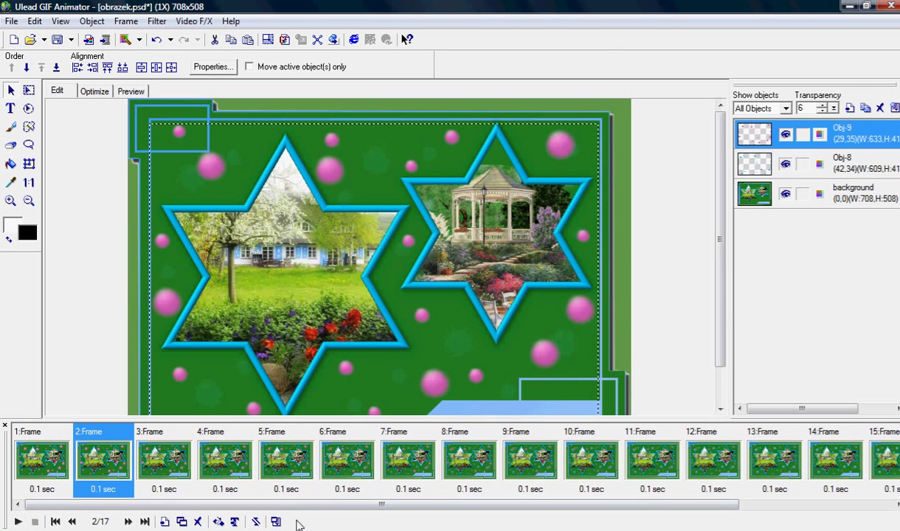
pyautogui.moveTo(373, 505); pyautogui.dragTo(597, 511)
pyautogui.keyDown('shift'); pyautogui.click(768, 468); pyautogui.keyUp('shift')
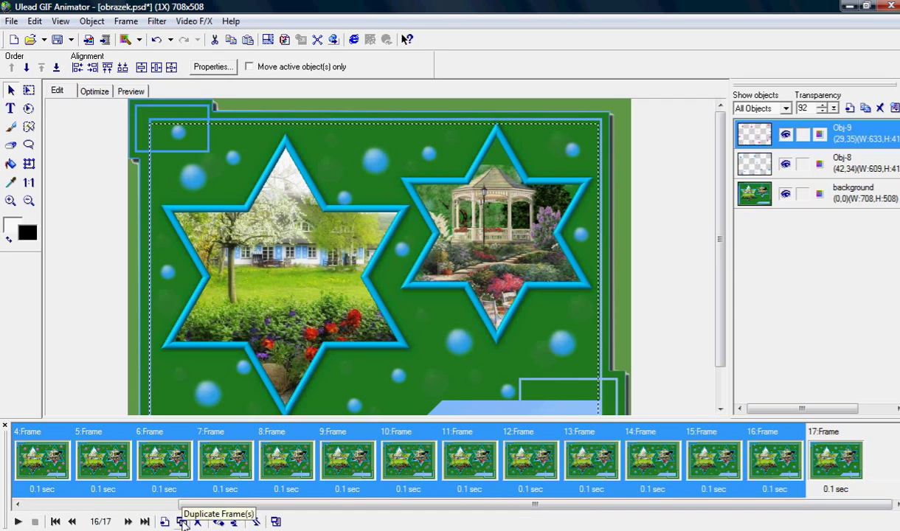
pyautogui.click(182, 522)
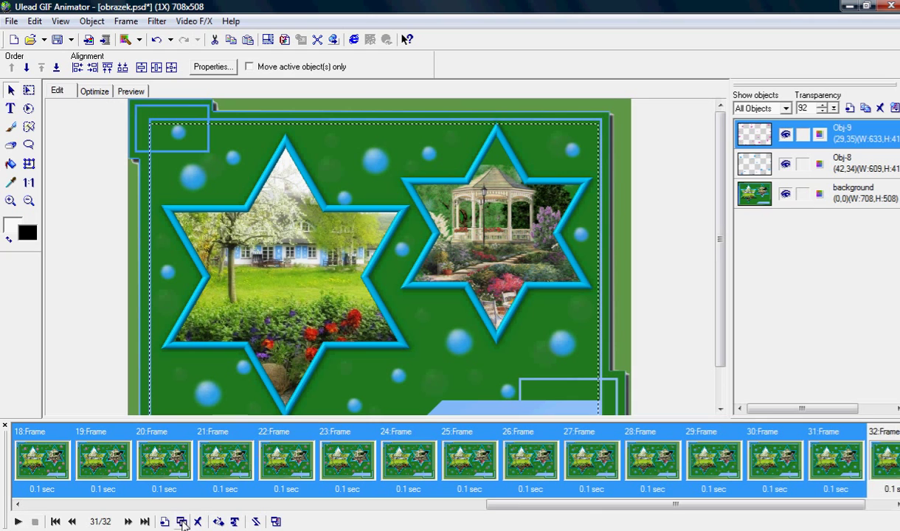
# - Extend the duplicated frames' selection to frame 32, reverse the order of the selected frames only, and play the animation to check it
pyautogui.keyDown('shift'); pyautogui.click(882, 434); pyautogui.keyUp('shift')
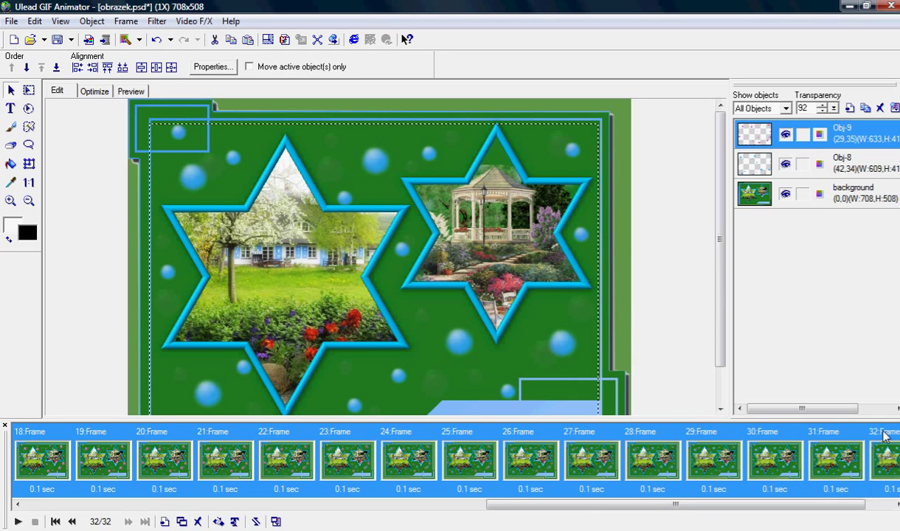
pyautogui.rightClick(847, 431)
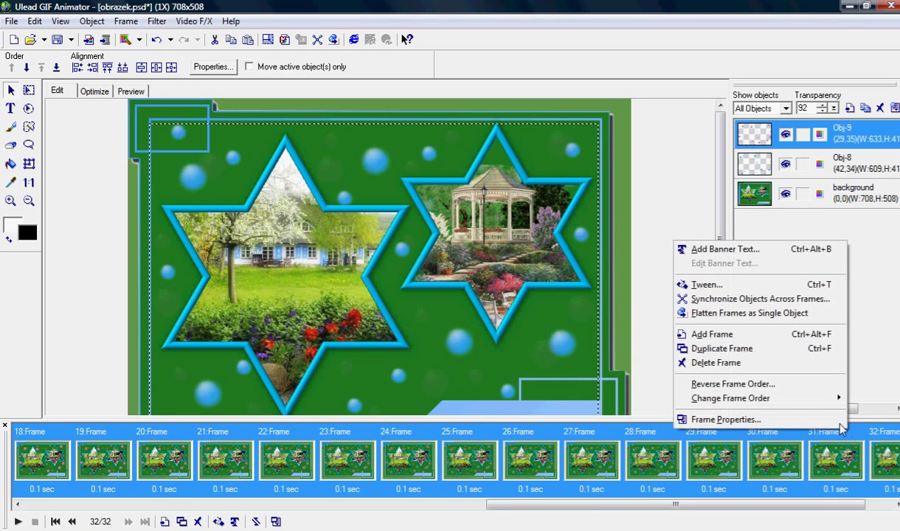
pyautogui.click(784, 389)
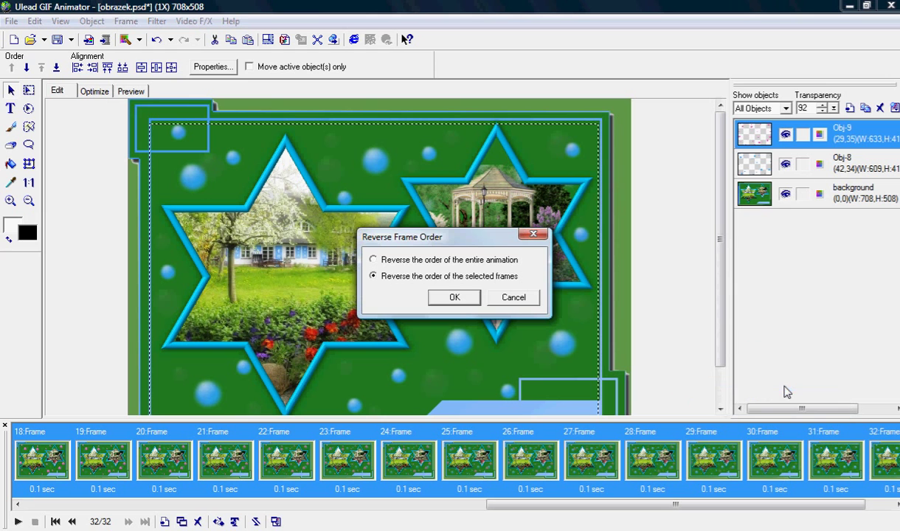
pyautogui.click(455, 298)
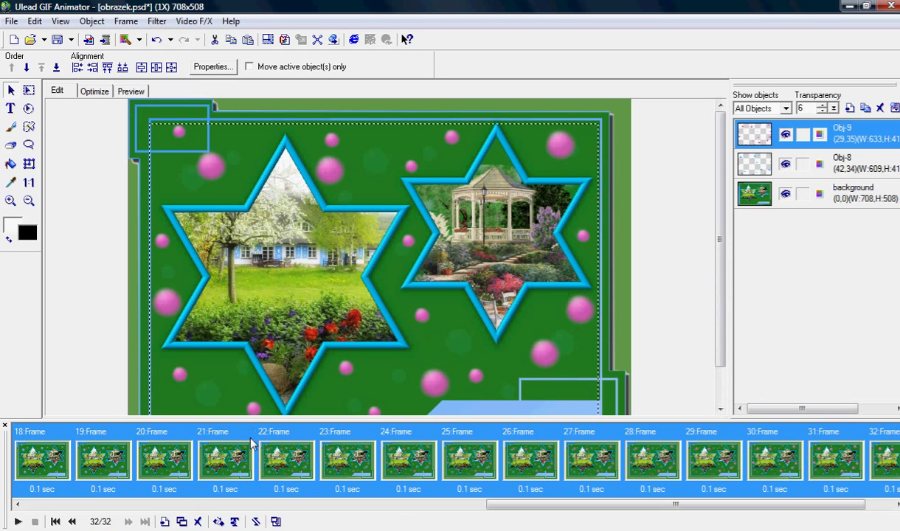
pyautogui.click(18, 521)
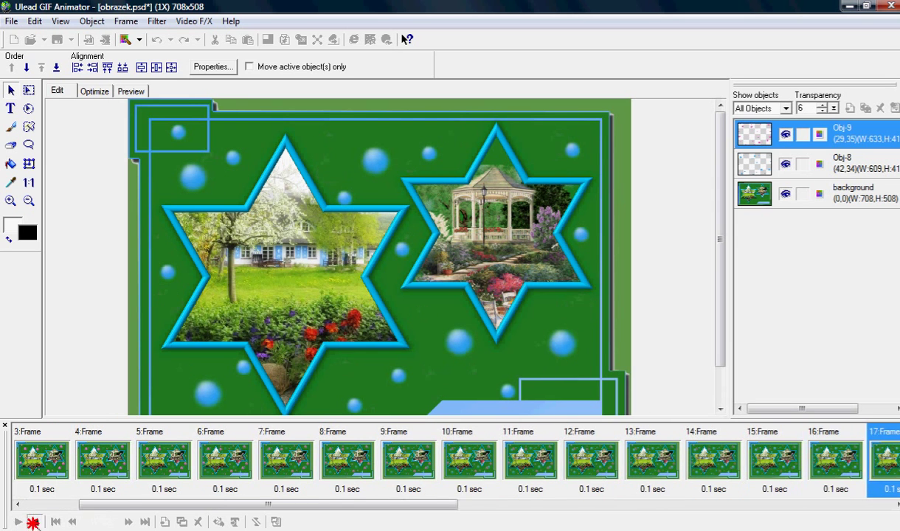
pyautogui.click(33, 523)
# - Save the animation as a GIF file named "obrazek zanikanie" in the chwia folder
pyautogui.click(12, 22)
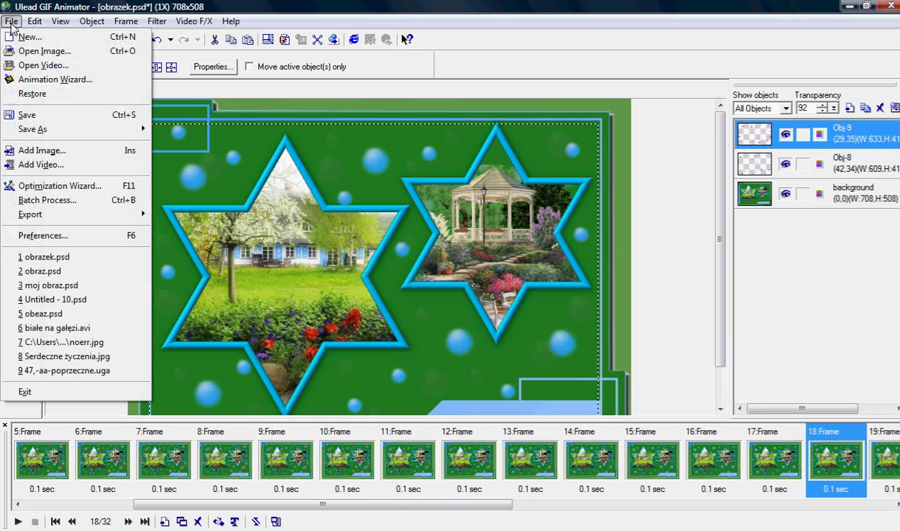
pyautogui.moveTo(34, 132)
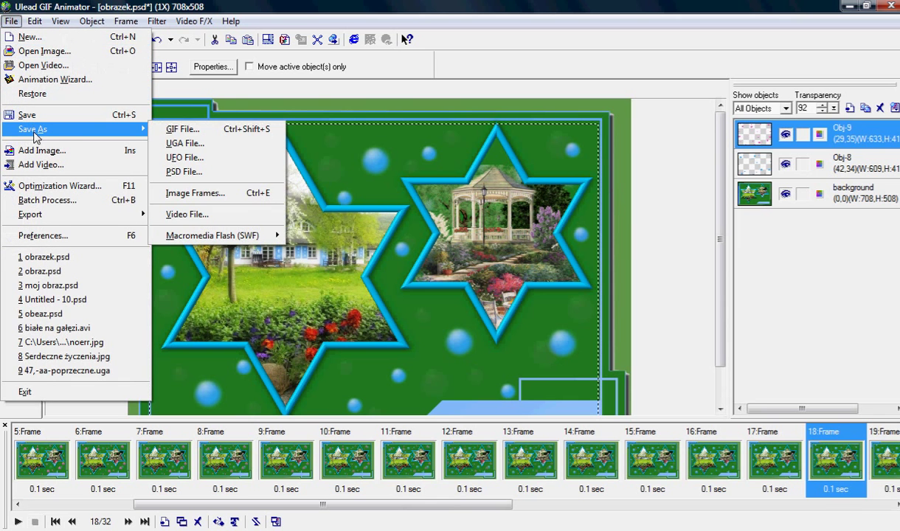
pyautogui.click(180, 129)
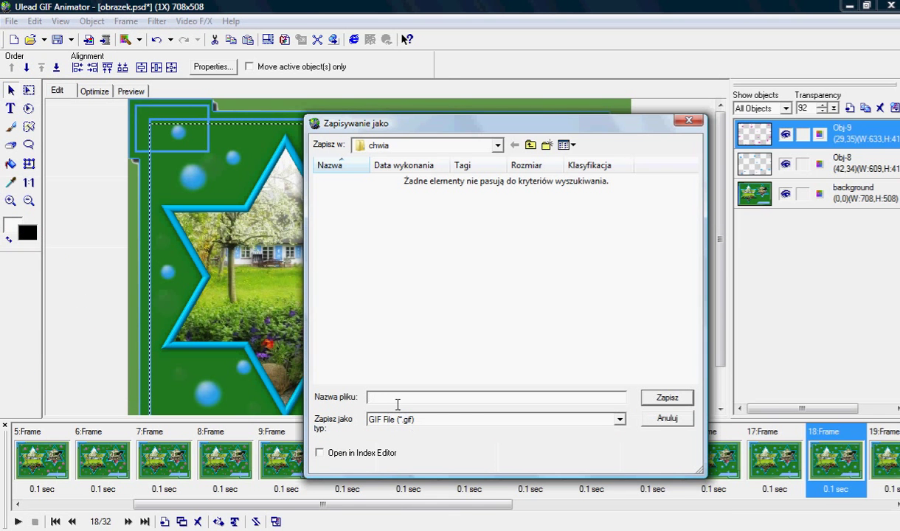
pyautogui.write('obr')
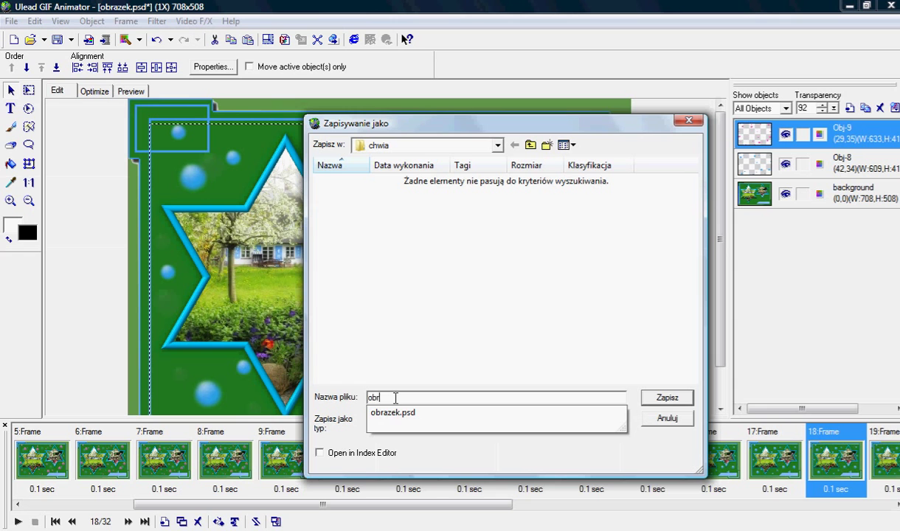
pyautogui.write('azekzanikanie')
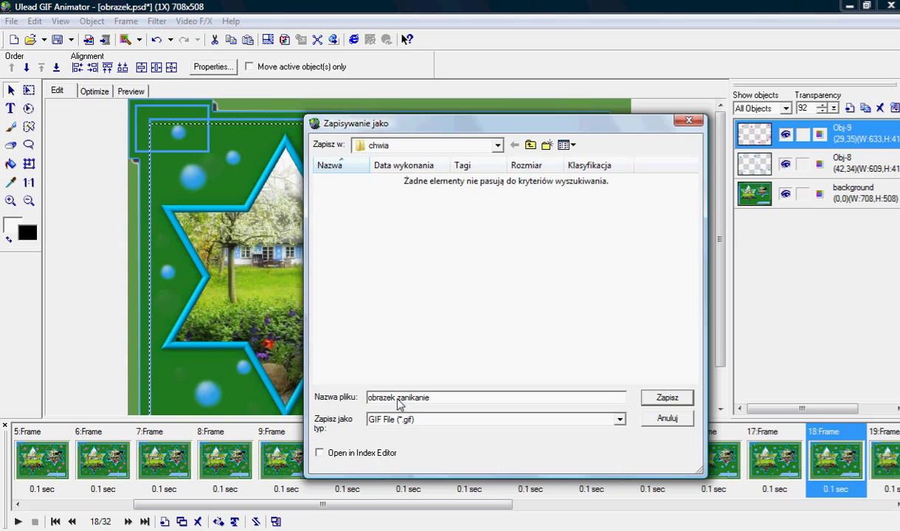
pyautogui.click(666, 398)
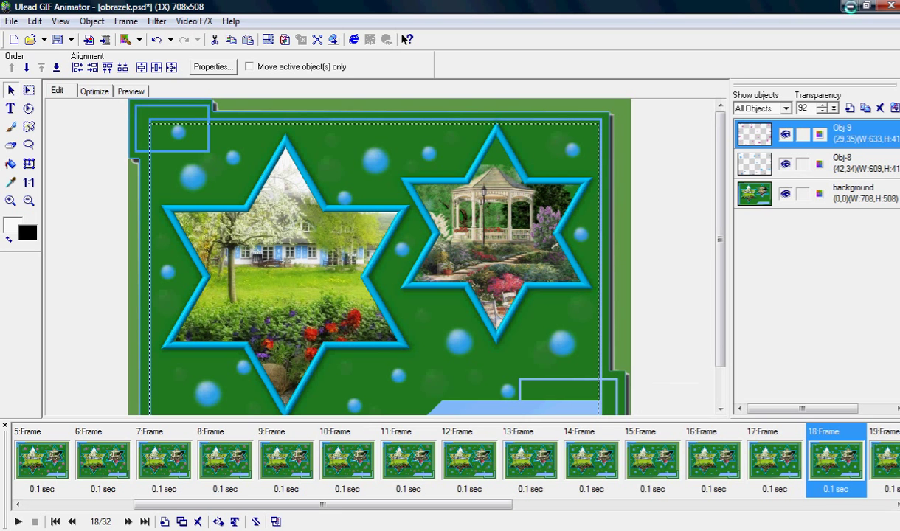
# - Switch to the desktop, open the chwia folder and view the "obrazek zanikanie" GIF in the image viewer
pyautogui.click(851, 7)
pyautogui.click(850, 7)
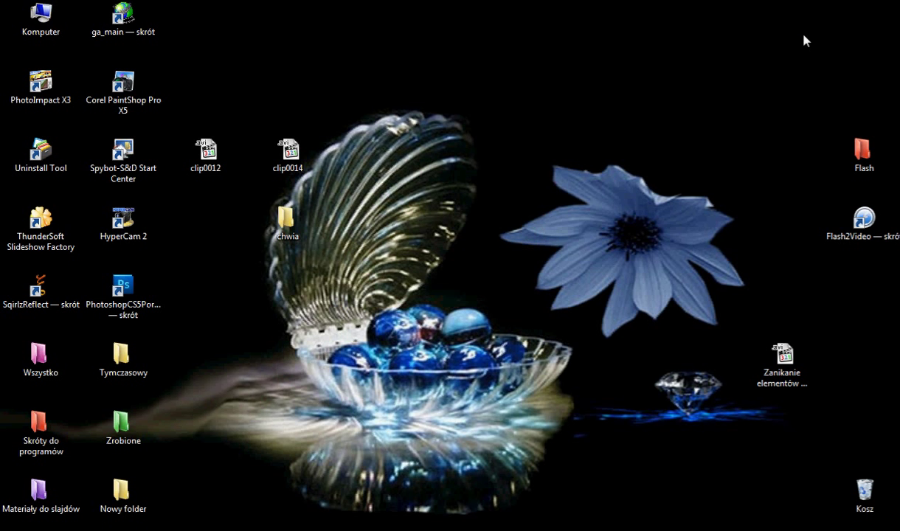
pyautogui.doubleClick(287, 216)
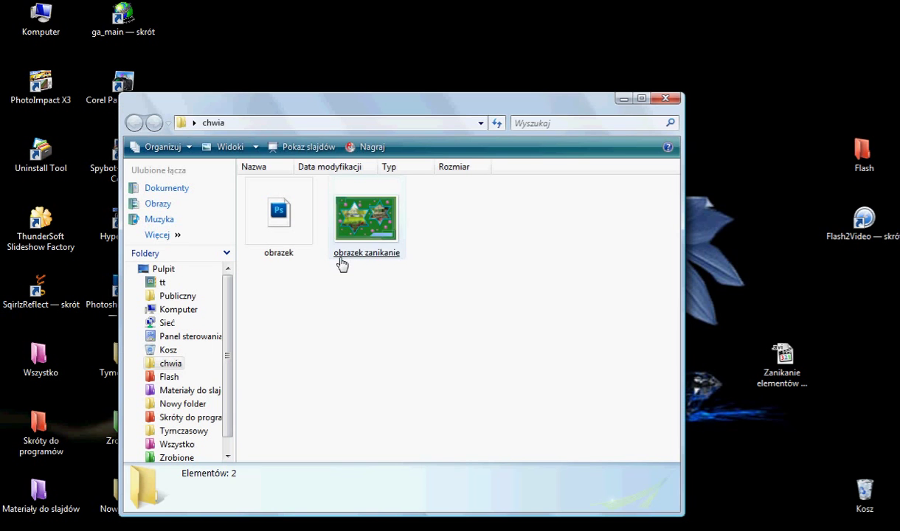
pyautogui.moveTo(363, 230)
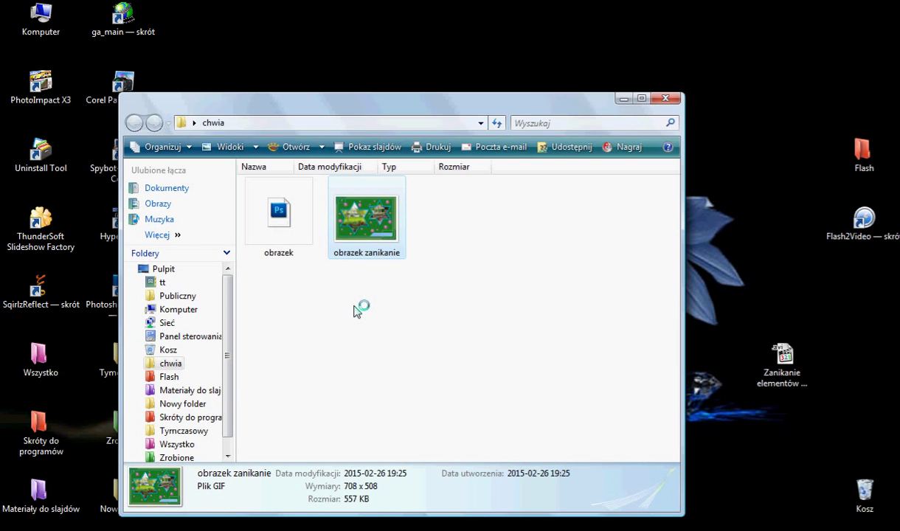
pyautogui.press('Return')
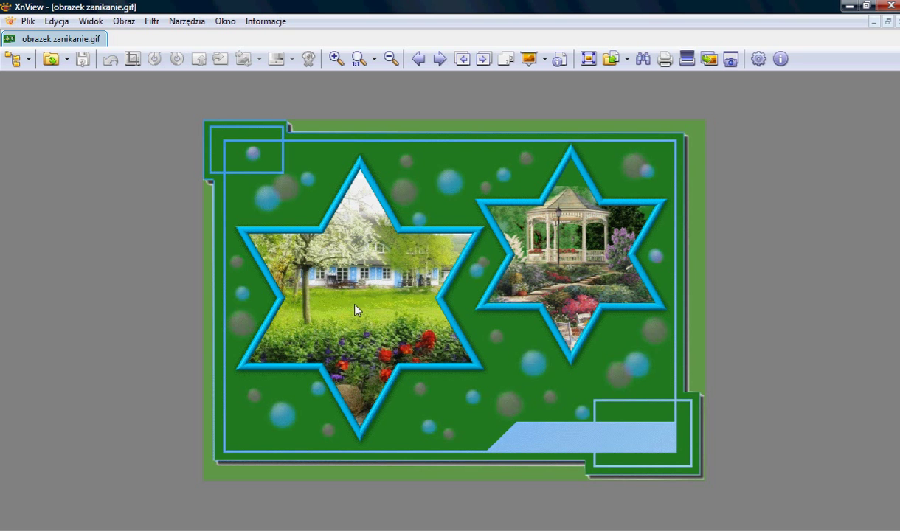